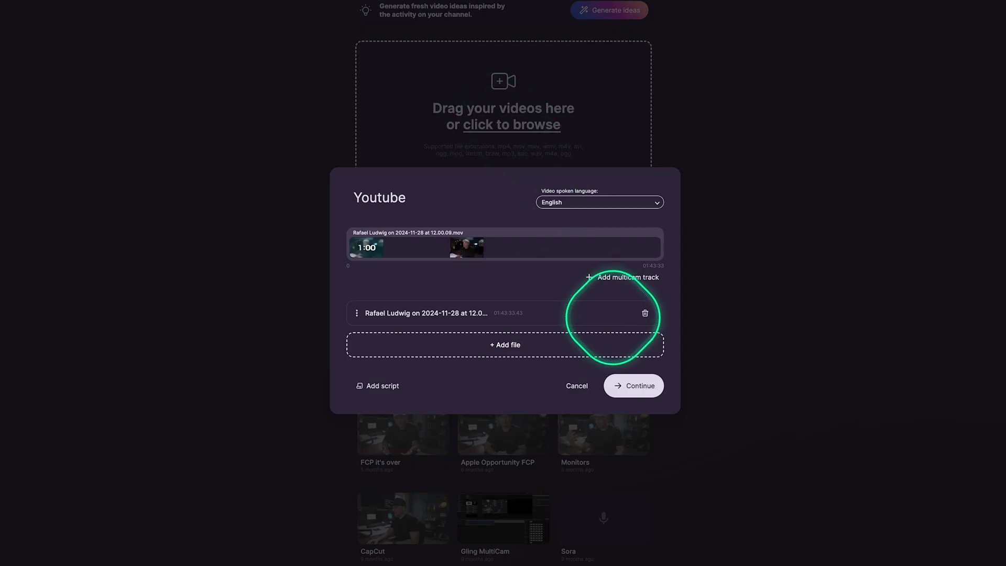
Confirm the added talking-head recording to create the project and open it in the editor.
{"action": "left_click", "coordinate": [634, 386]}
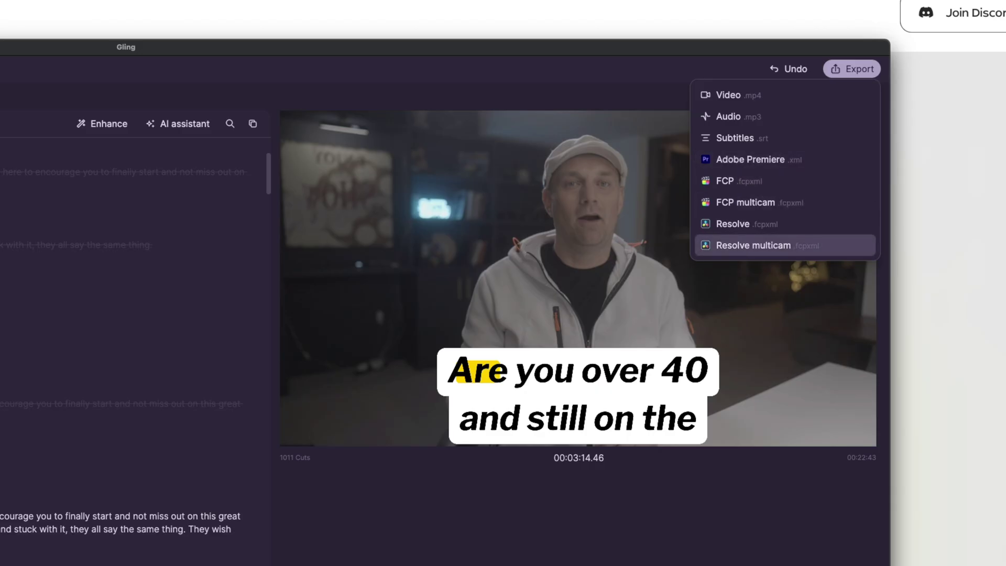
Close the Export menu and scroll the Script transcript down, then back to the opening paragraph.
{"action": "key", "text": "Escape"}
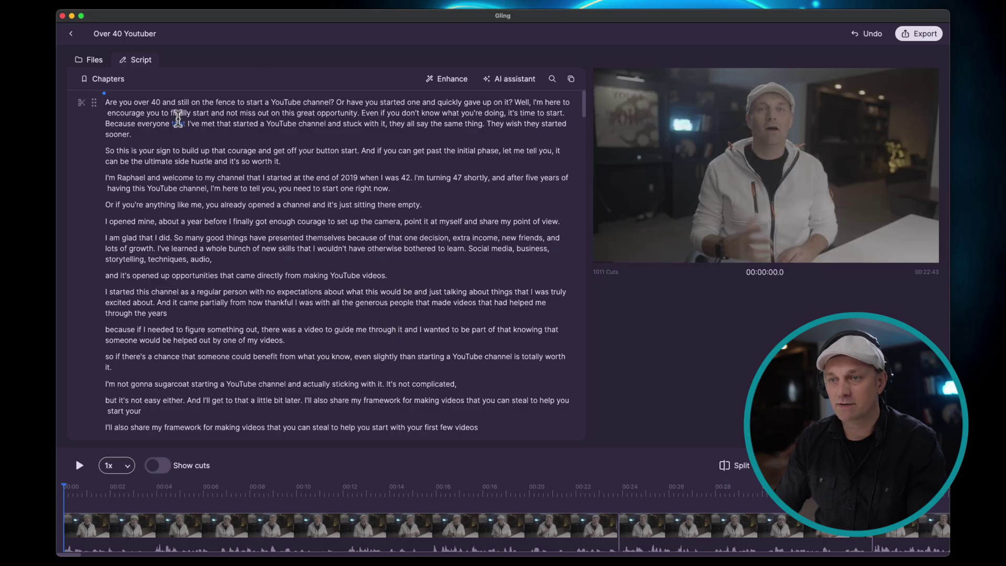
{"action": "scroll", "coordinate": [456, 231], "scroll_direction": "down", "scroll_amount": 15}
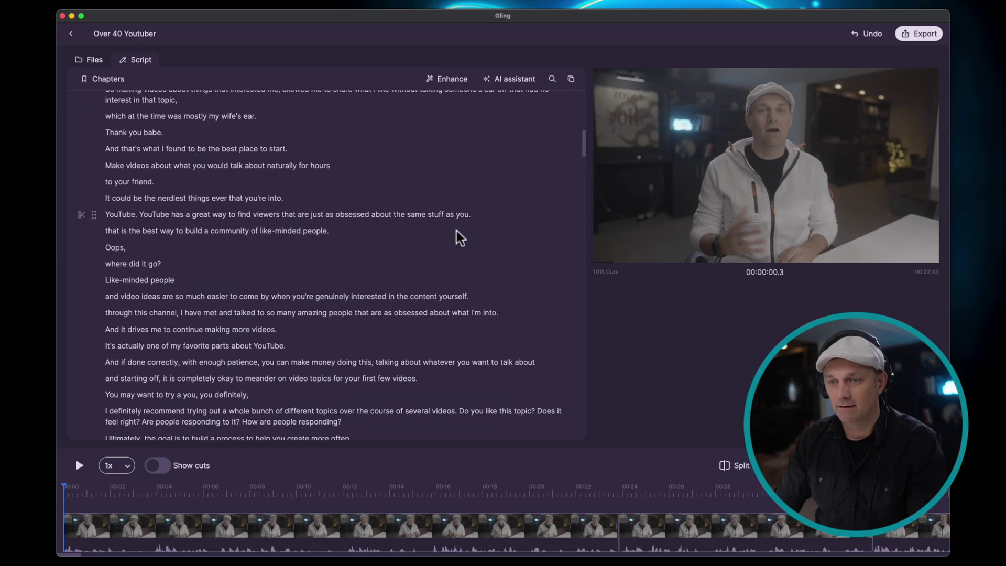
{"action": "scroll", "coordinate": [459, 236], "scroll_direction": "up", "scroll_amount": 15}
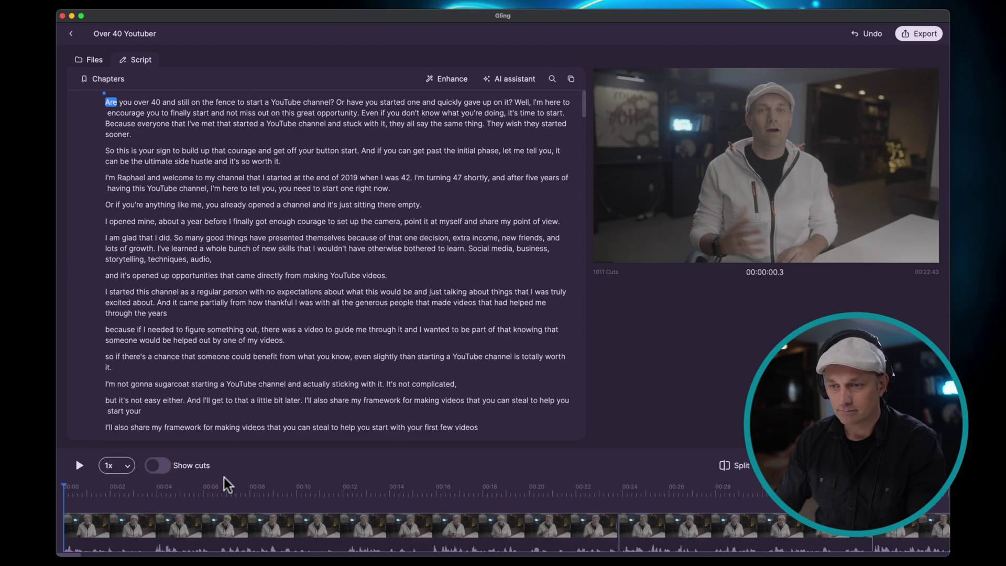
Turn on Show cuts and scroll through the struck-through transcript and timeline gaps.
{"action": "left_click", "coordinate": [156, 471]}
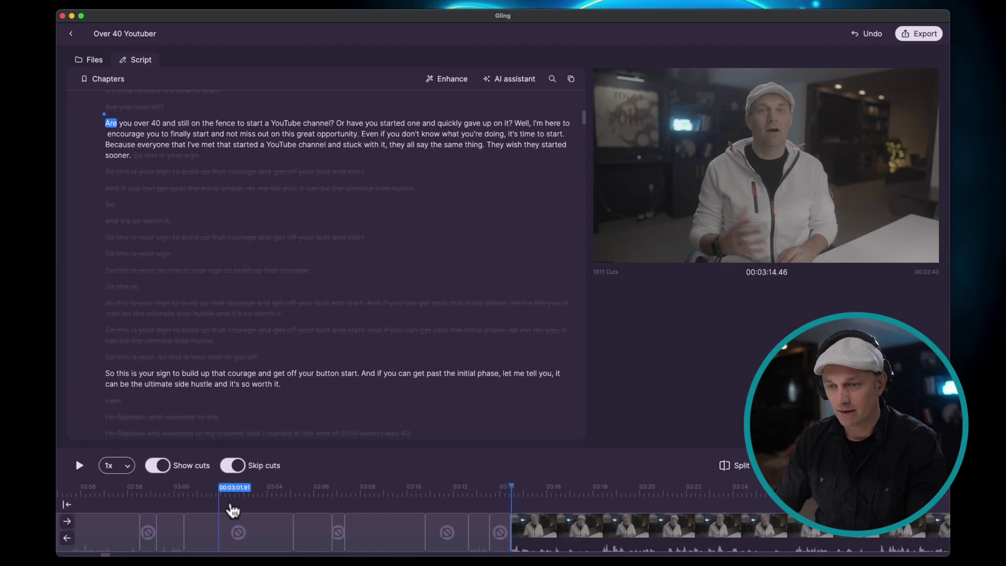
{"action": "scroll", "coordinate": [516, 520], "scroll_direction": "left", "scroll_amount": 15}
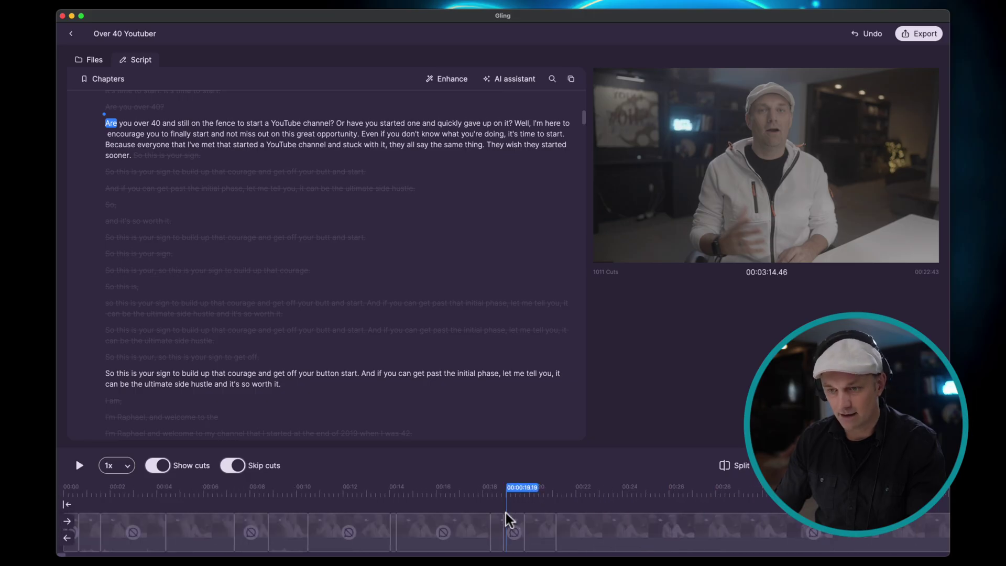
{"action": "scroll", "coordinate": [506, 521], "scroll_direction": "right", "scroll_amount": 10}
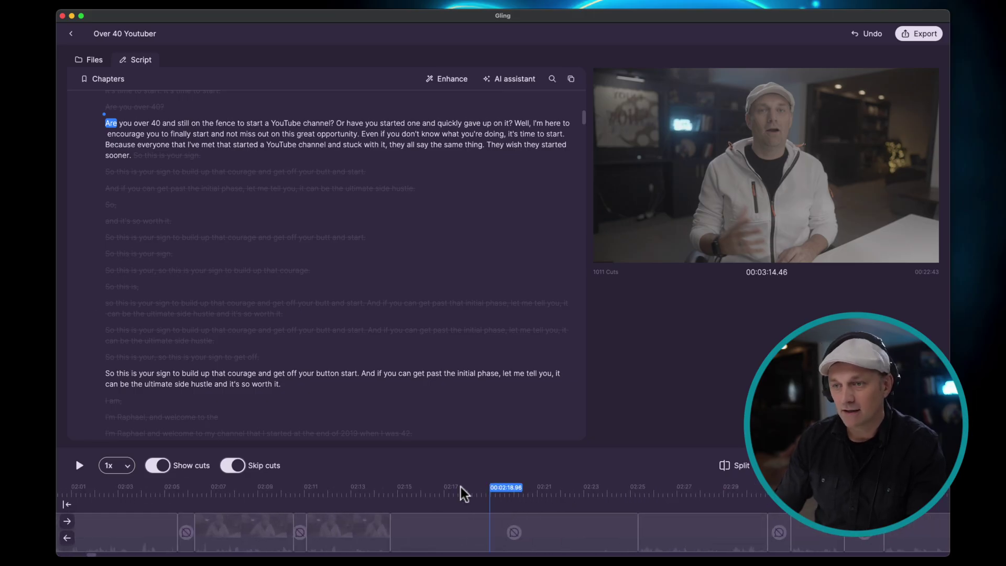
{"action": "scroll", "coordinate": [278, 319], "scroll_direction": "up", "scroll_amount": 5}
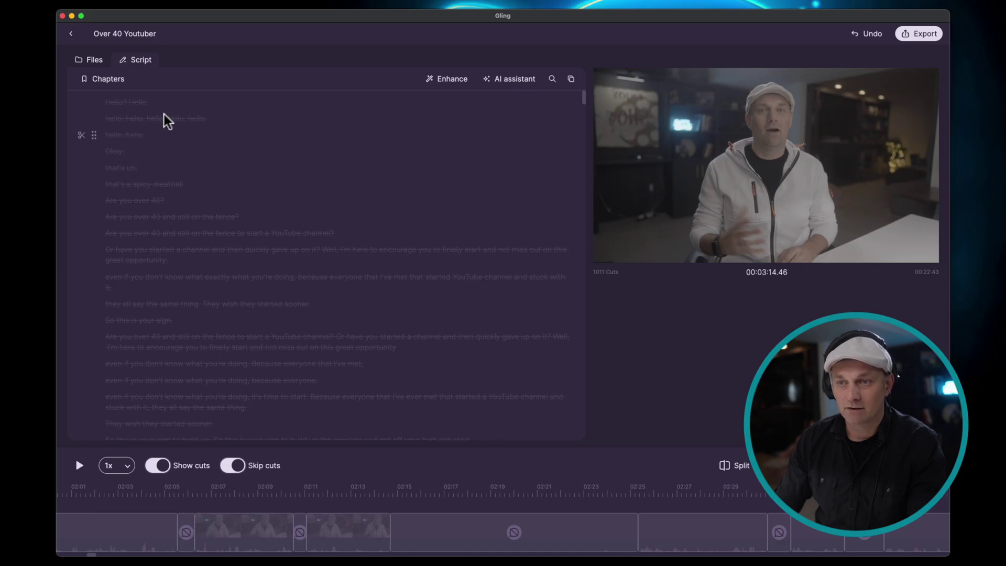
{"action": "scroll", "coordinate": [168, 167], "scroll_direction": "down", "scroll_amount": 10}
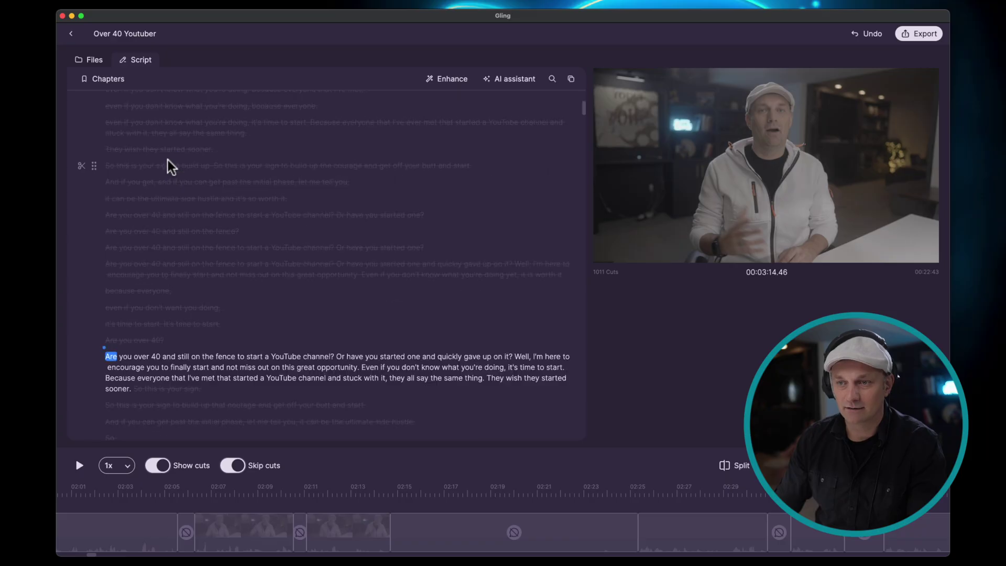
{"action": "scroll", "coordinate": [257, 223], "scroll_direction": "down", "scroll_amount": 1}
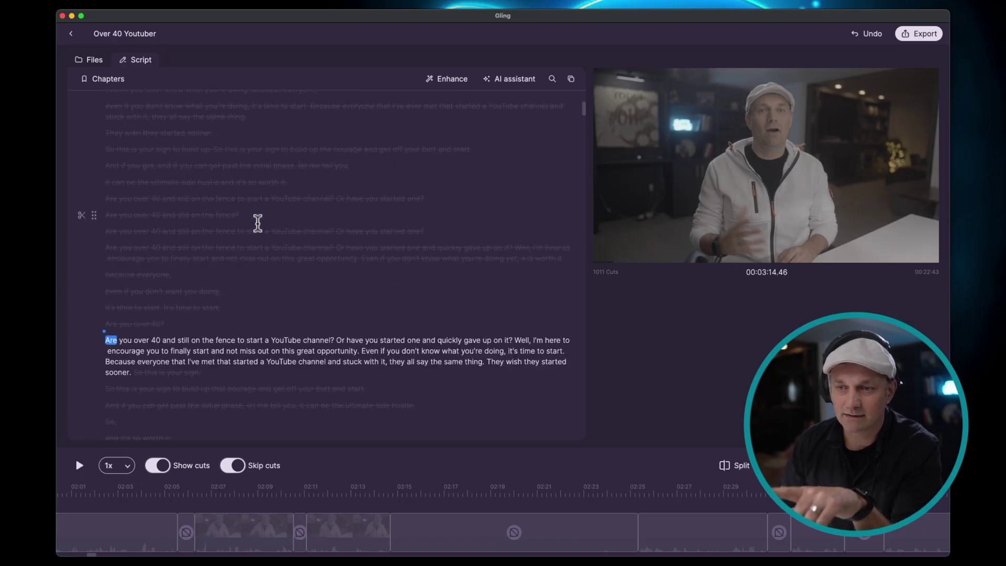
{"action": "scroll", "coordinate": [258, 223], "scroll_direction": "down", "scroll_amount": 10}
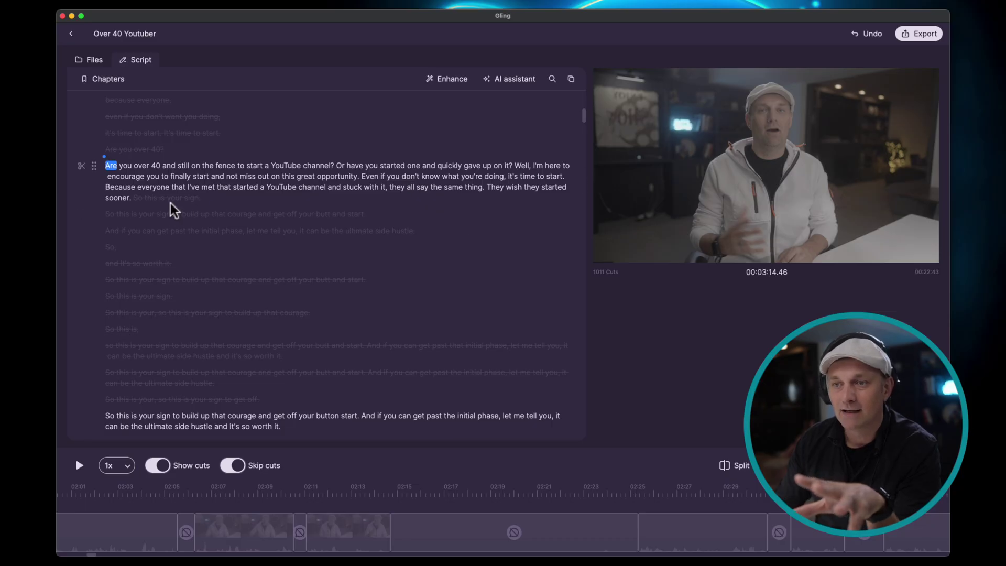
{"action": "scroll", "coordinate": [281, 162], "scroll_direction": "up", "scroll_amount": 1}
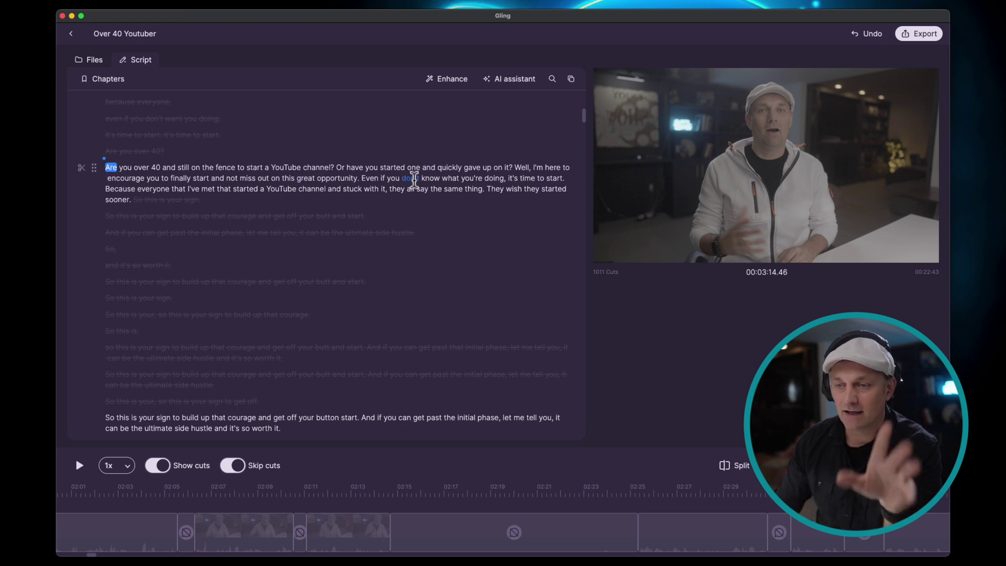
{"action": "scroll", "coordinate": [397, 257], "scroll_direction": "down", "scroll_amount": 5}
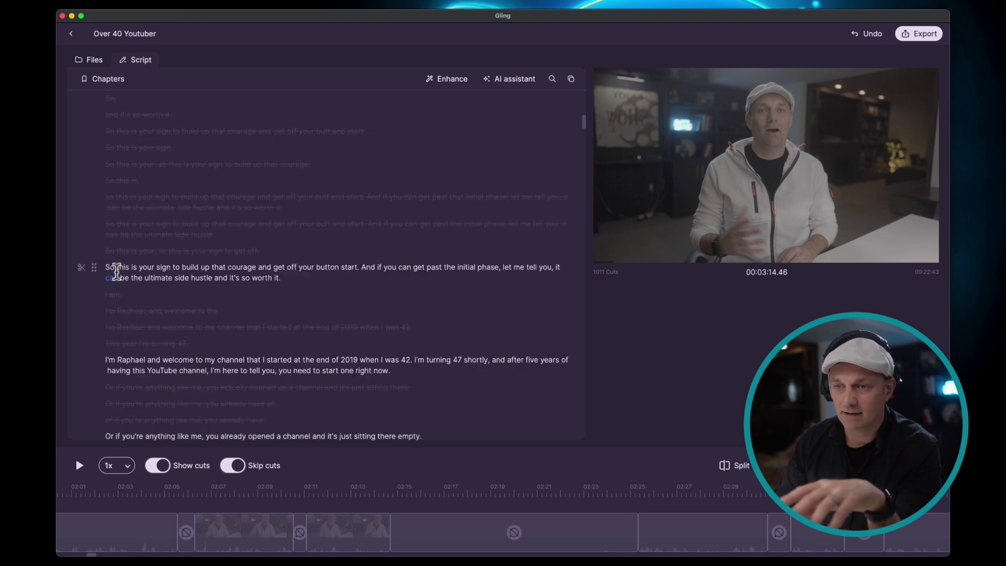
Restore and re-cut the courage line and the phrase 'that courage and get off your butt'.
{"action": "left_click", "coordinate": [82, 198]}
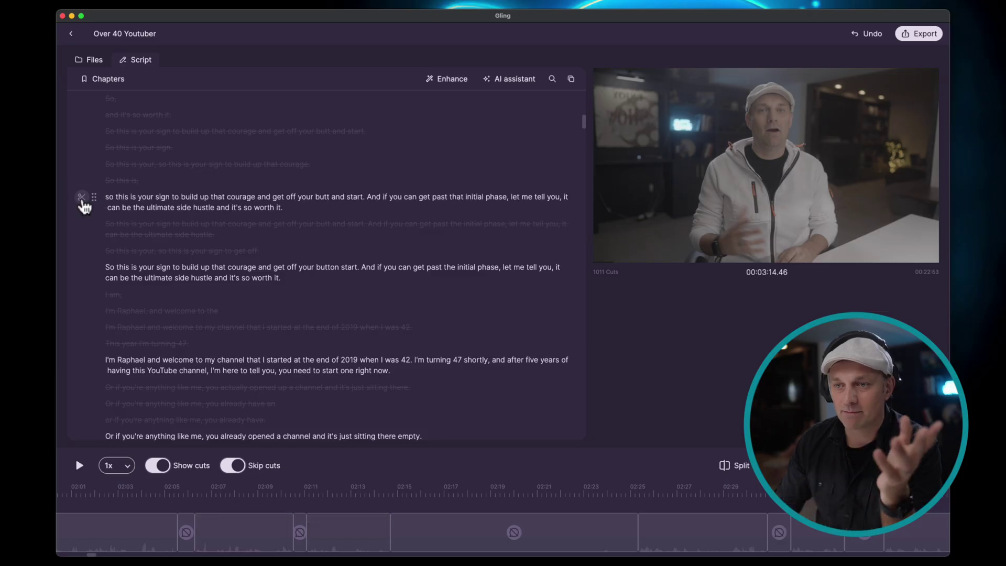
{"action": "left_click", "coordinate": [81, 198]}
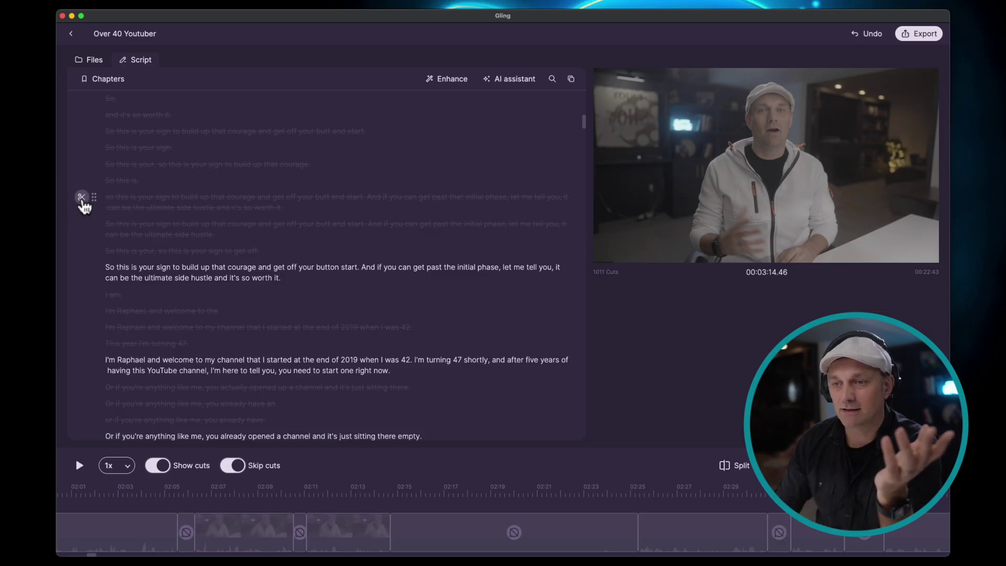
{"action": "left_click_drag", "start_coordinate": [212, 197], "coordinate": [326, 198]}
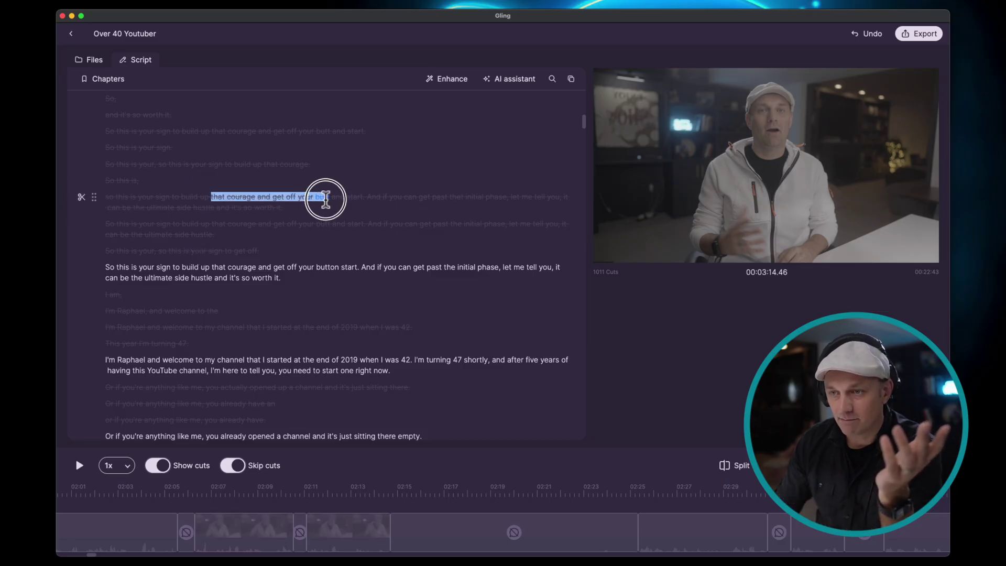
{"action": "left_click", "coordinate": [327, 181]}
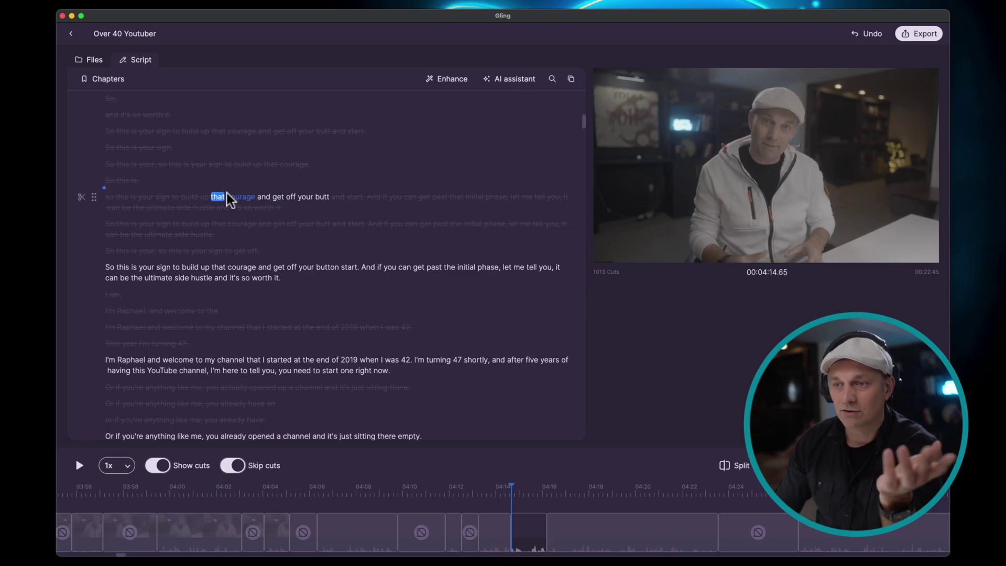
{"action": "left_click_drag", "start_coordinate": [211, 197], "coordinate": [328, 202]}
{"action": "left_click", "coordinate": [327, 182]}
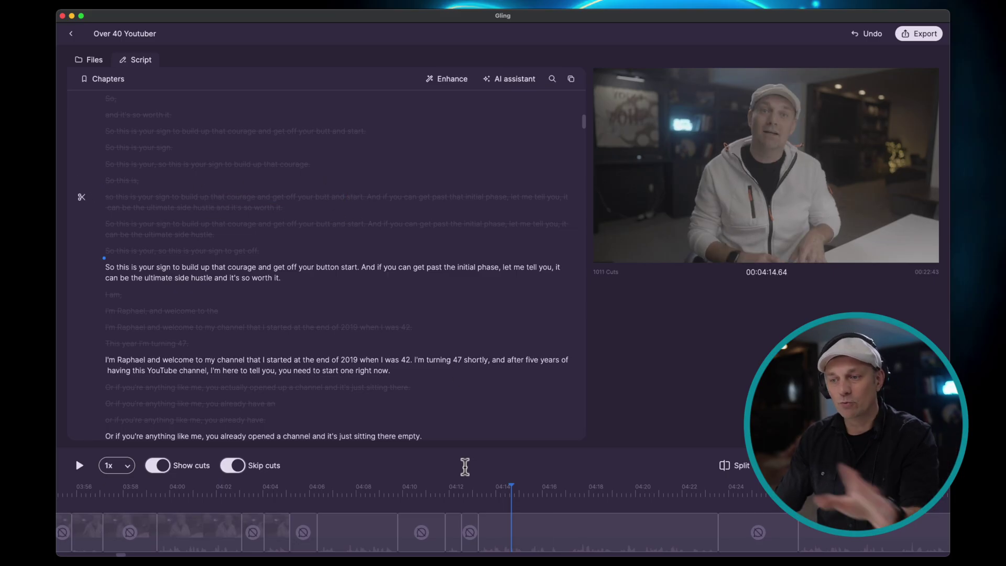
Scroll down the script and jump playback to the framework sentence.
{"action": "scroll", "coordinate": [306, 306], "scroll_direction": "down", "scroll_amount": 1}
{"action": "scroll", "coordinate": [306, 307], "scroll_direction": "down", "scroll_amount": 10}
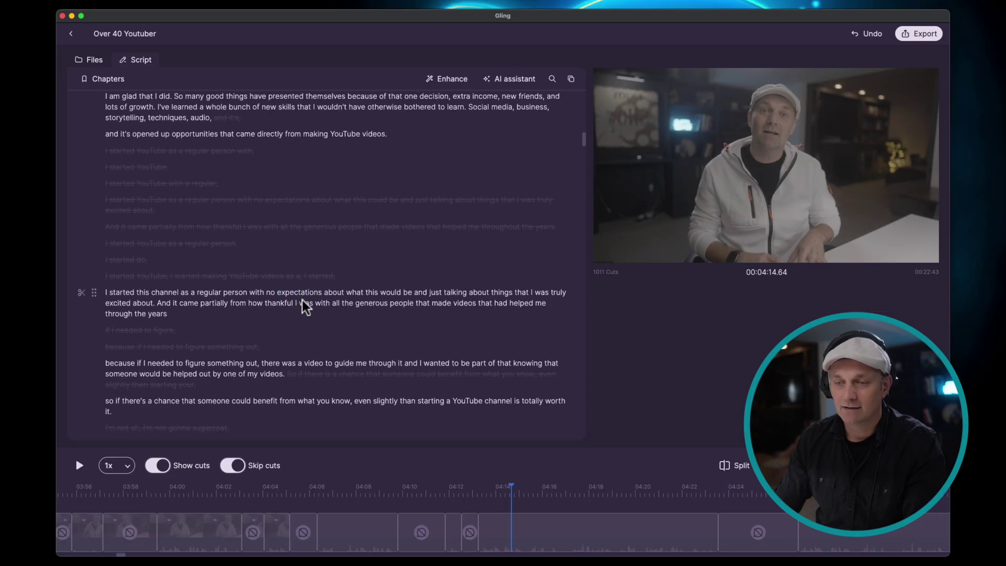
{"action": "scroll", "coordinate": [303, 300], "scroll_direction": "down", "scroll_amount": 7}
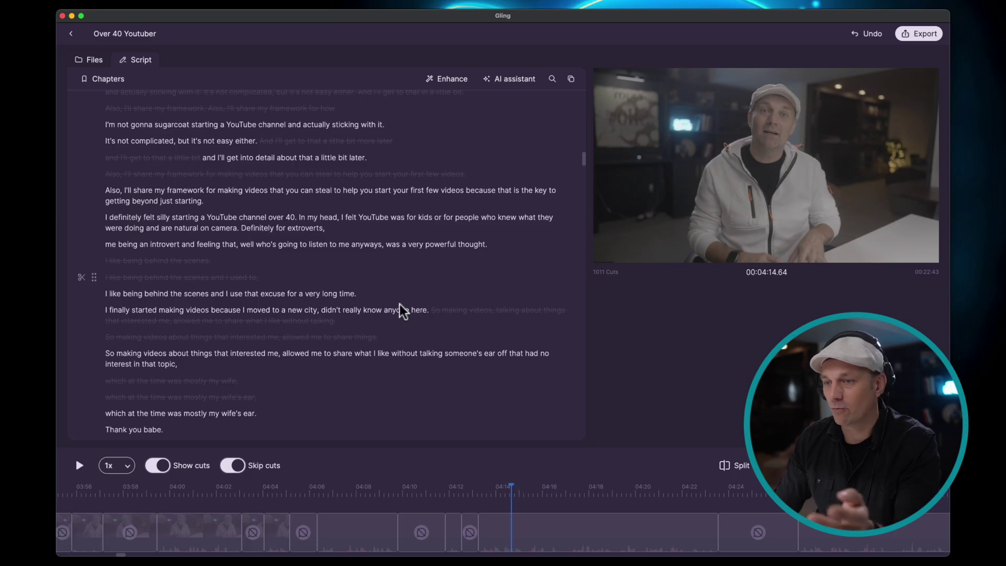
{"action": "left_click_drag", "start_coordinate": [110, 193], "coordinate": [198, 202]}
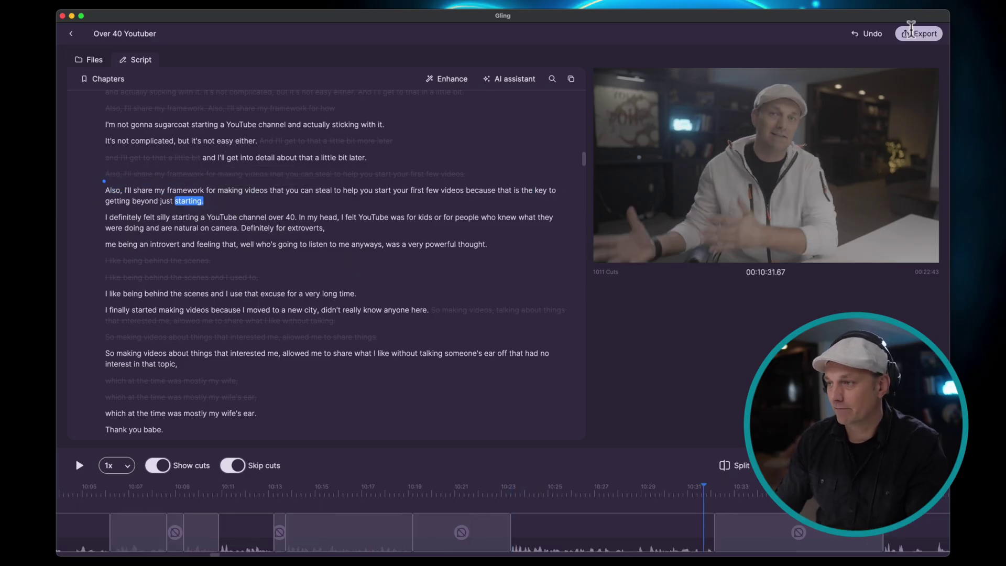
Dismiss the export options, select 'I'll share my framework for making videos' and open + Add.
{"action": "left_click", "coordinate": [912, 31]}
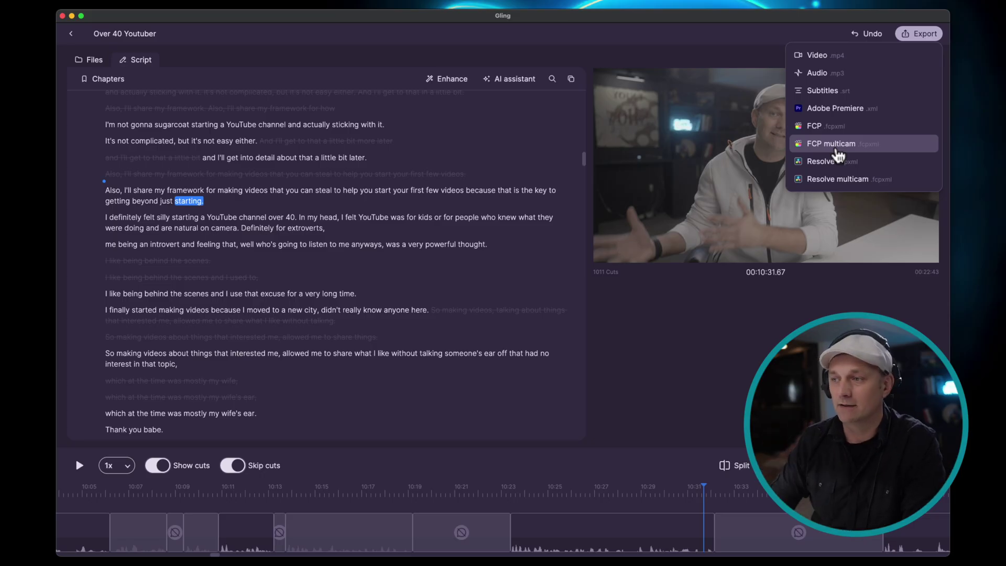
{"action": "left_click", "coordinate": [638, 366]}
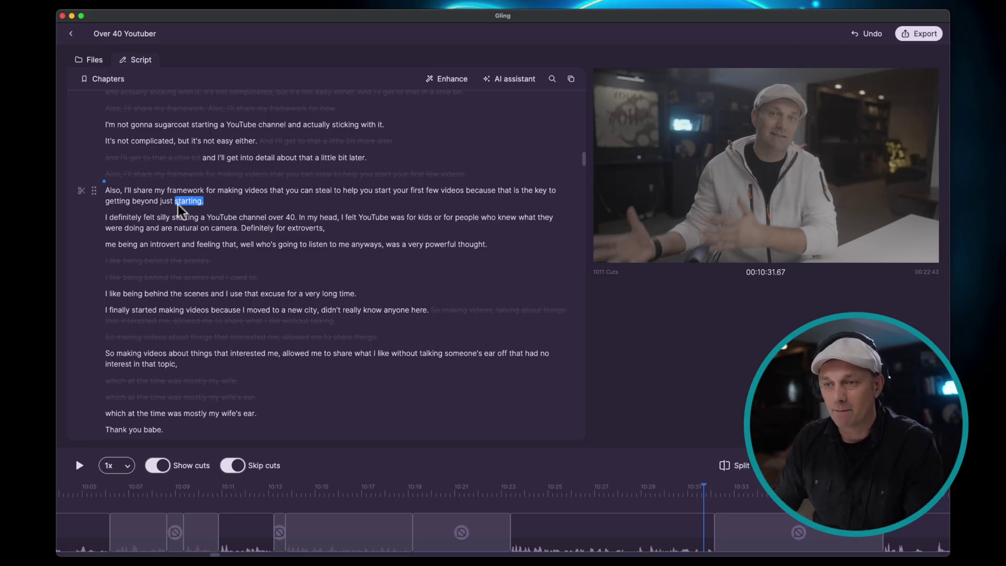
{"action": "left_click_drag", "start_coordinate": [156, 191], "coordinate": [272, 189]}
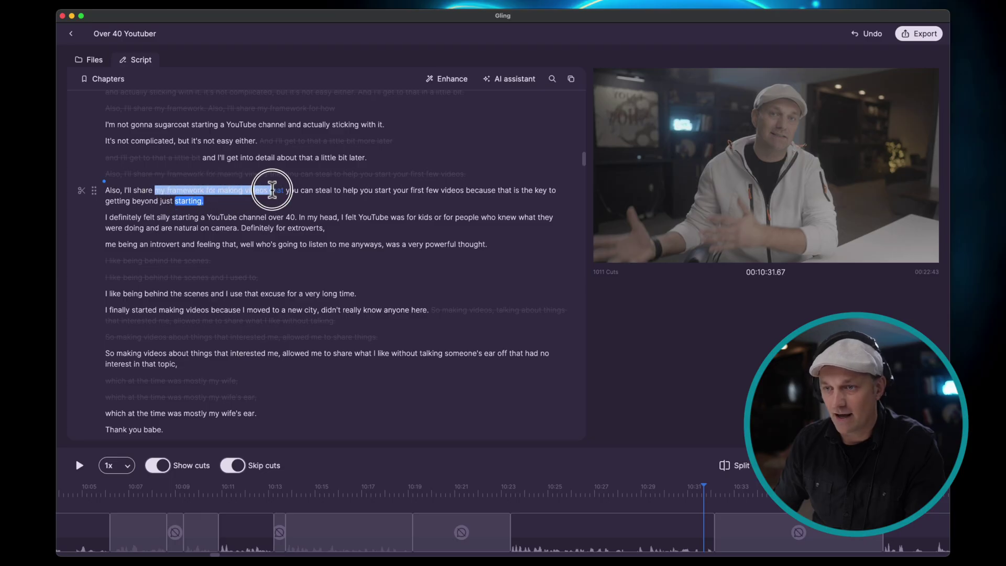
{"action": "left_click", "coordinate": [230, 190]}
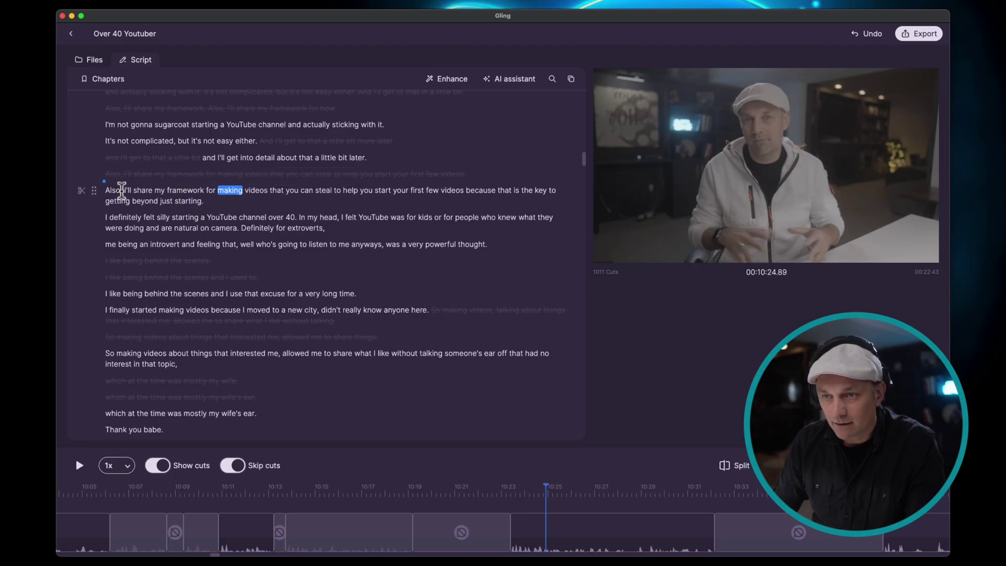
{"action": "left_click_drag", "start_coordinate": [148, 195], "coordinate": [268, 191]}
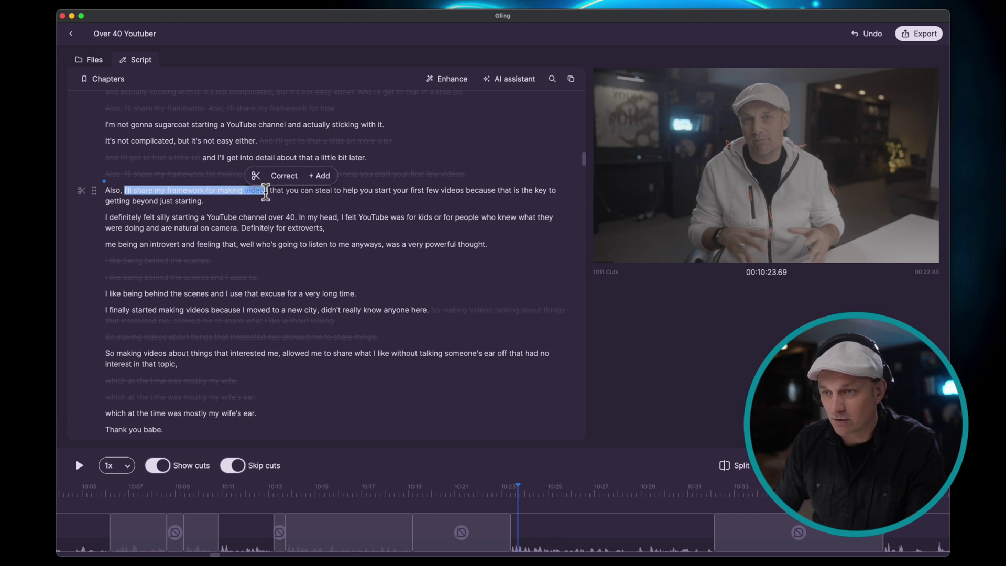
{"action": "left_click", "coordinate": [323, 177]}
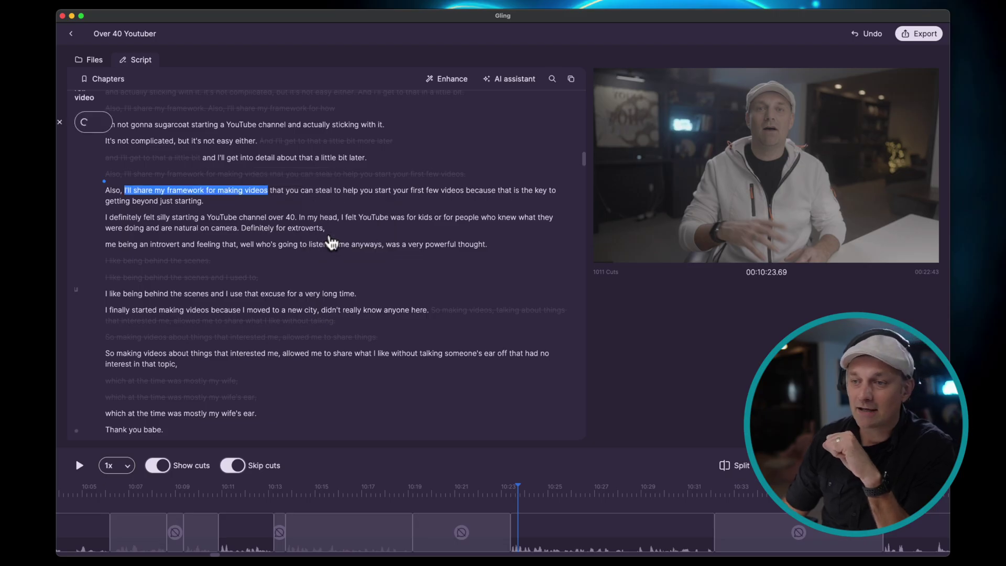
Search B-roll for the selected phrase and place the SUBSCRIBE animation clip over it.
{"action": "left_click", "coordinate": [331, 234]}
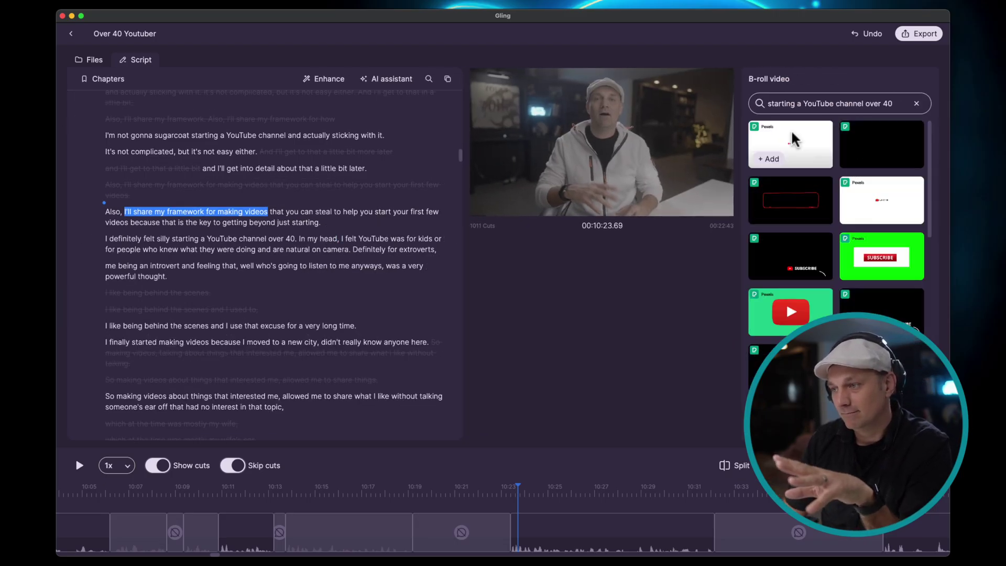
{"action": "scroll", "coordinate": [816, 243], "scroll_direction": "down", "scroll_amount": 5}
{"action": "scroll", "coordinate": [827, 289], "scroll_direction": "down", "scroll_amount": 5}
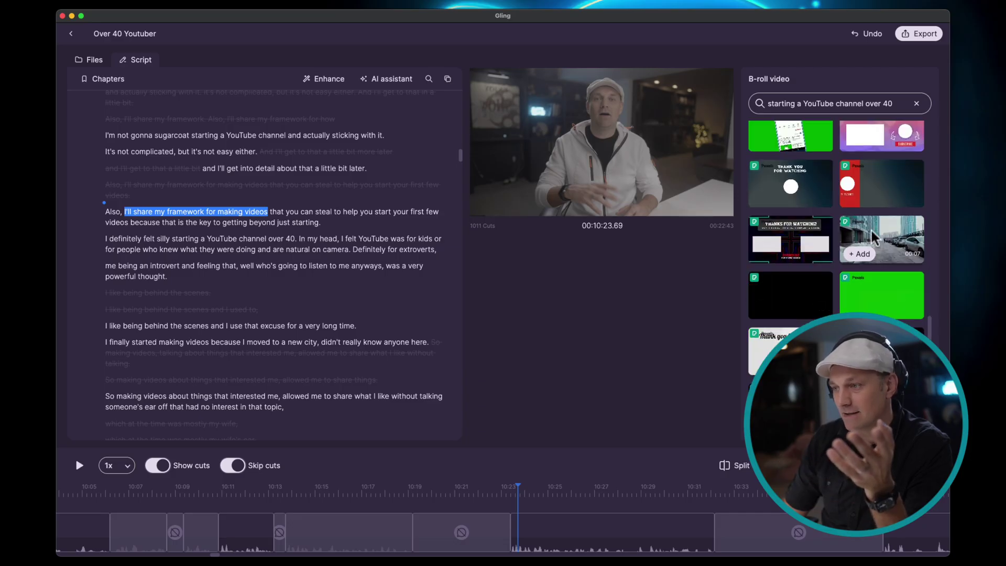
{"action": "scroll", "coordinate": [849, 252], "scroll_direction": "up", "scroll_amount": 5}
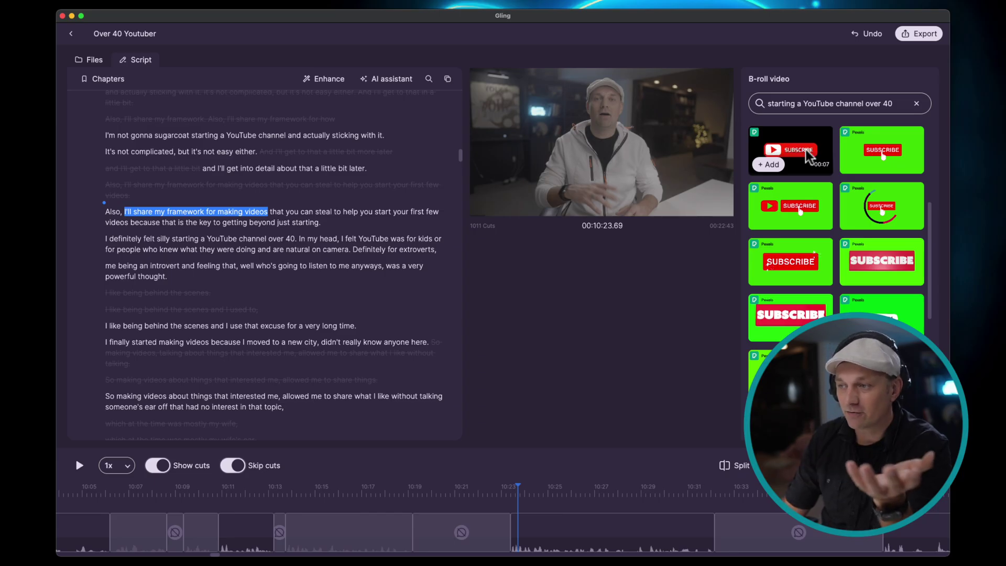
{"action": "left_click", "coordinate": [769, 166]}
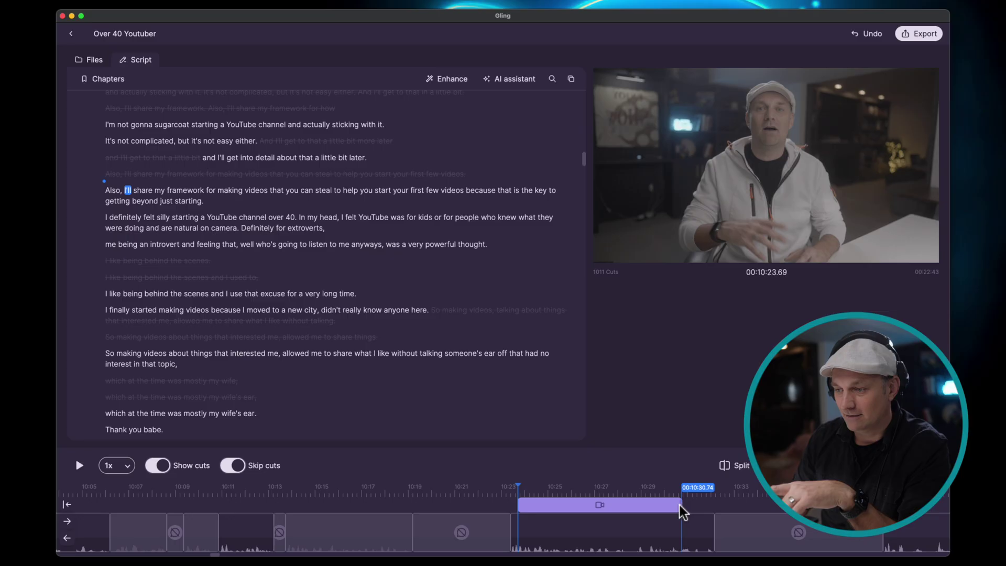
Play back to check it, then delete the Subscribe animation B-roll clip from the timeline.
{"action": "key", "text": "space"}
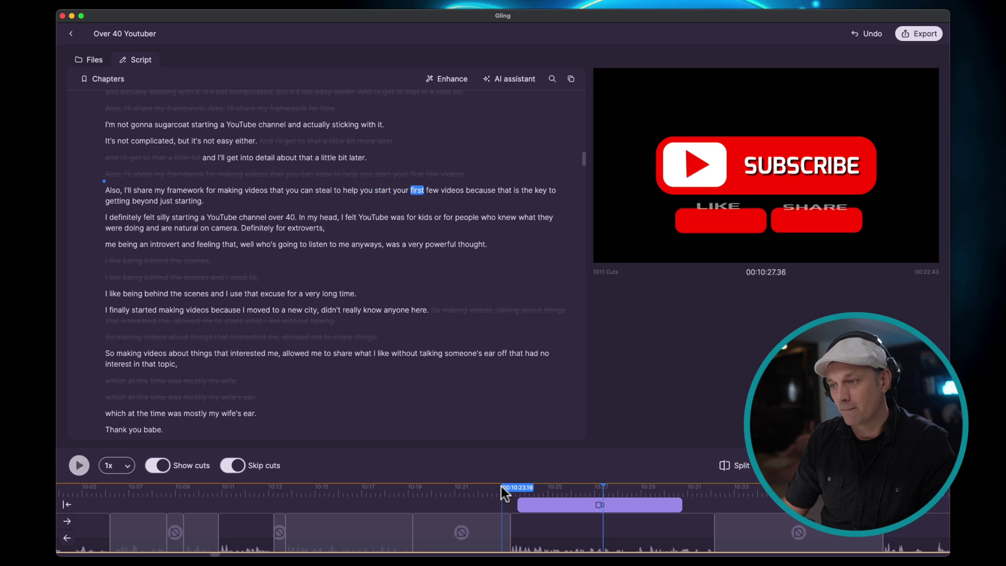
{"action": "key", "text": "space"}
{"action": "left_click", "coordinate": [659, 506]}
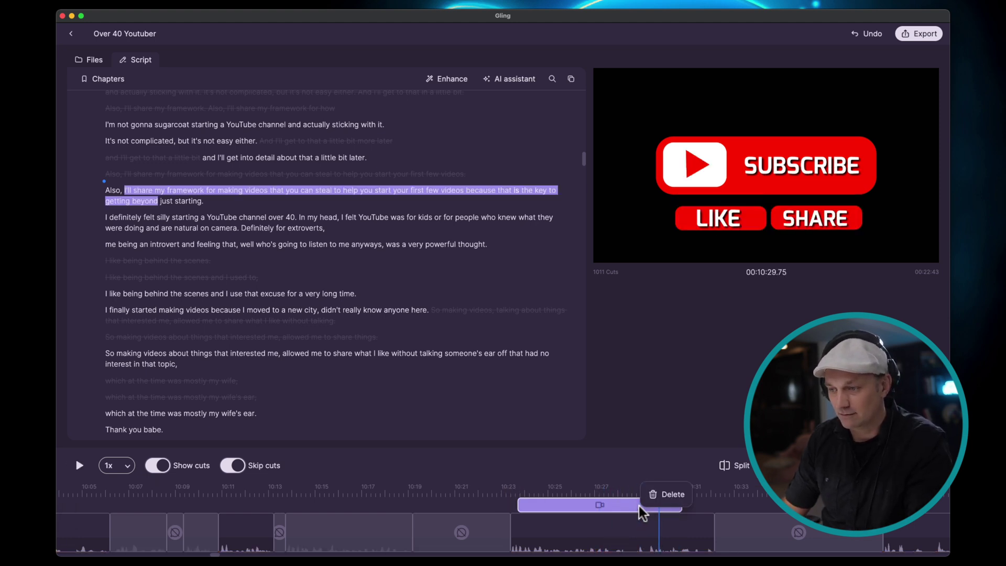
{"action": "left_click", "coordinate": [666, 492]}
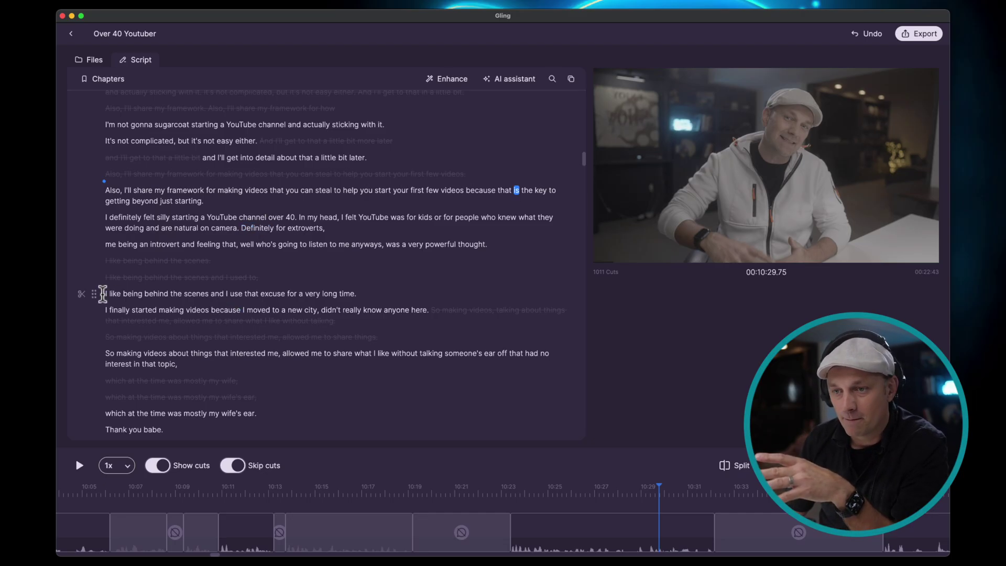
Select the line 'I like being behind the scenes' and choose to add B-roll video.
{"action": "left_click_drag", "start_coordinate": [107, 293], "coordinate": [361, 297]}
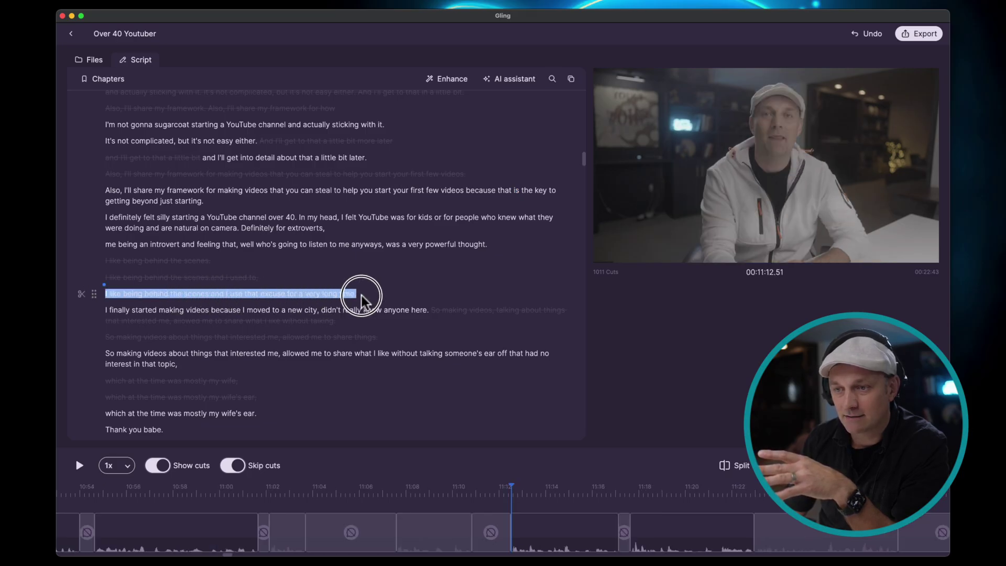
{"action": "left_click", "coordinate": [429, 279]}
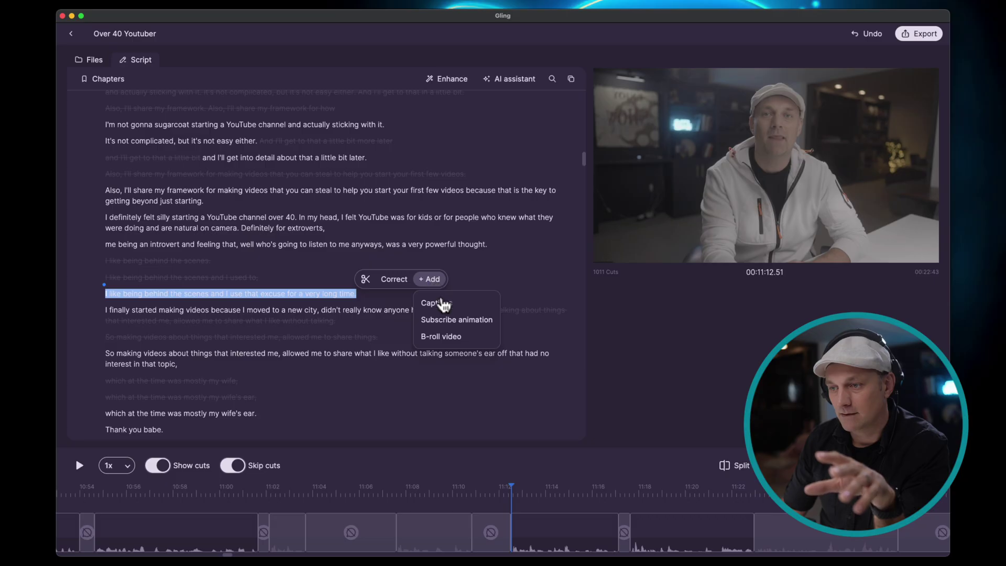
{"action": "left_click", "coordinate": [442, 335]}
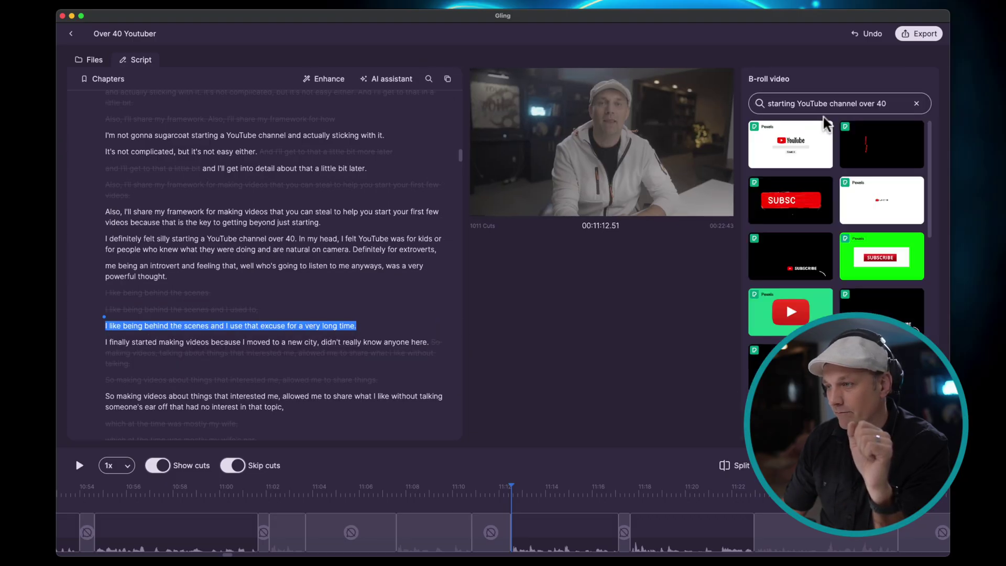
Search B-roll for 'I like being behind the scenes' and add the man-walking-down-corridor clip.
{"action": "mouse_move", "coordinate": [850, 262]}
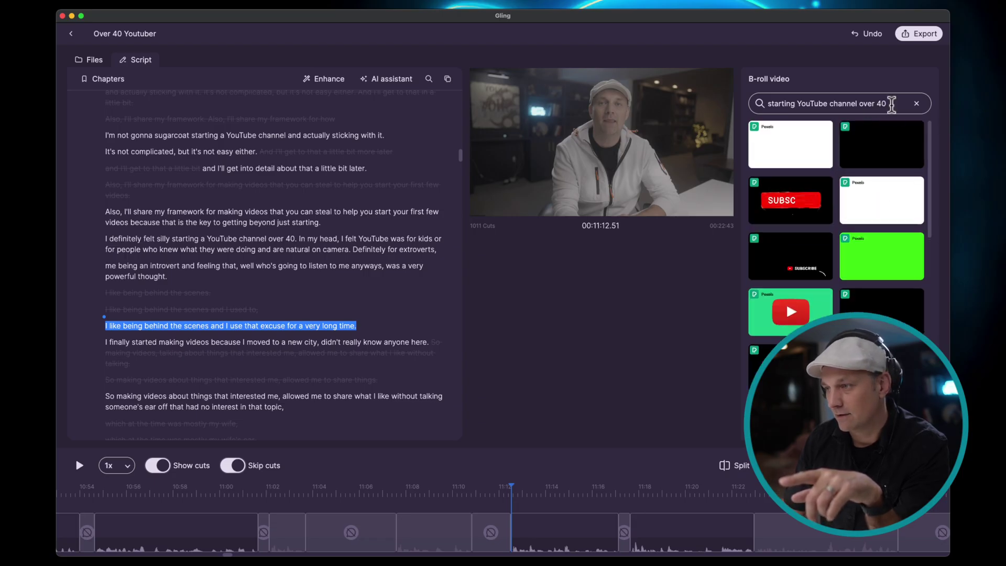
{"action": "left_click_drag", "start_coordinate": [891, 103], "coordinate": [765, 101]}
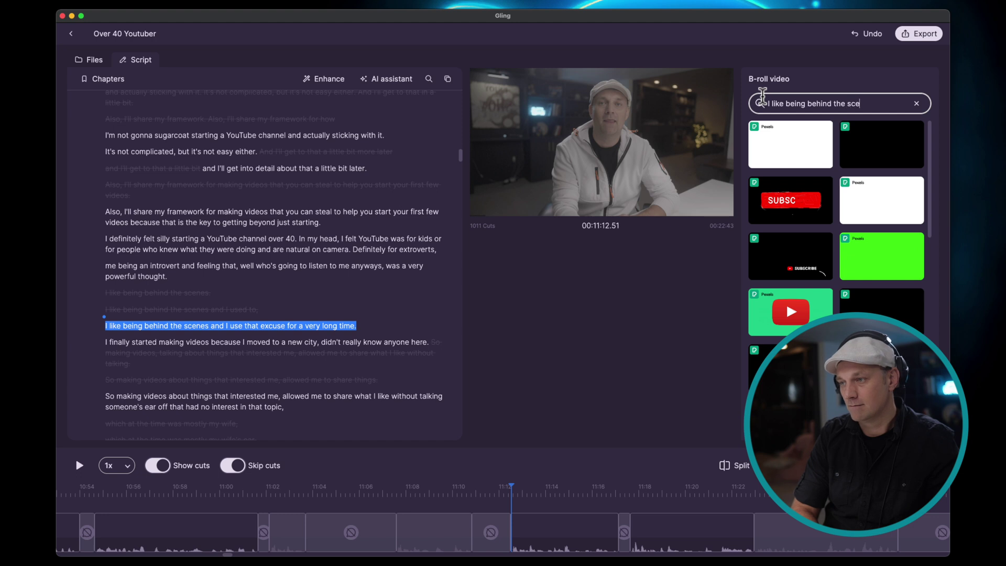
{"action": "key", "text": "Return"}
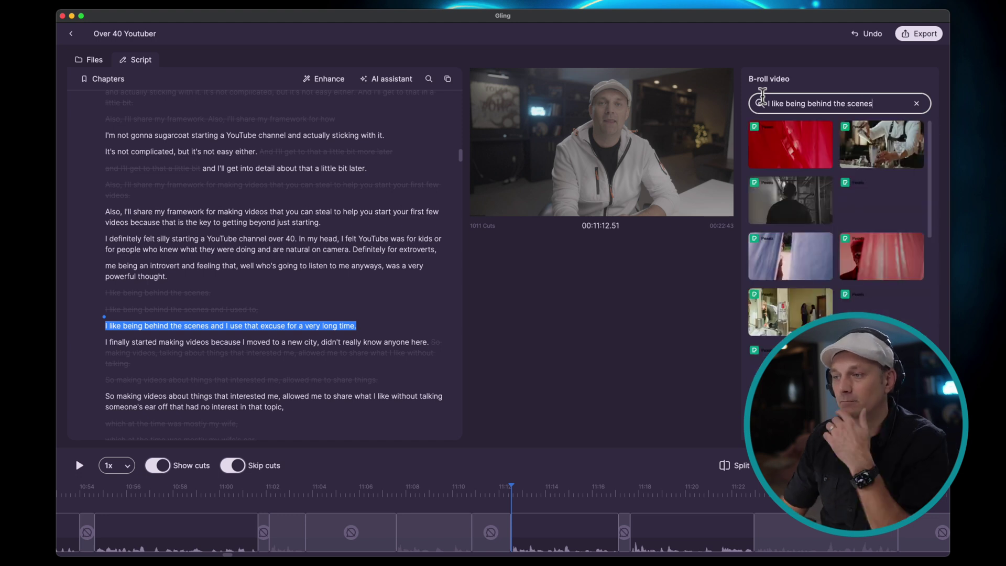
{"action": "mouse_move", "coordinate": [882, 144]}
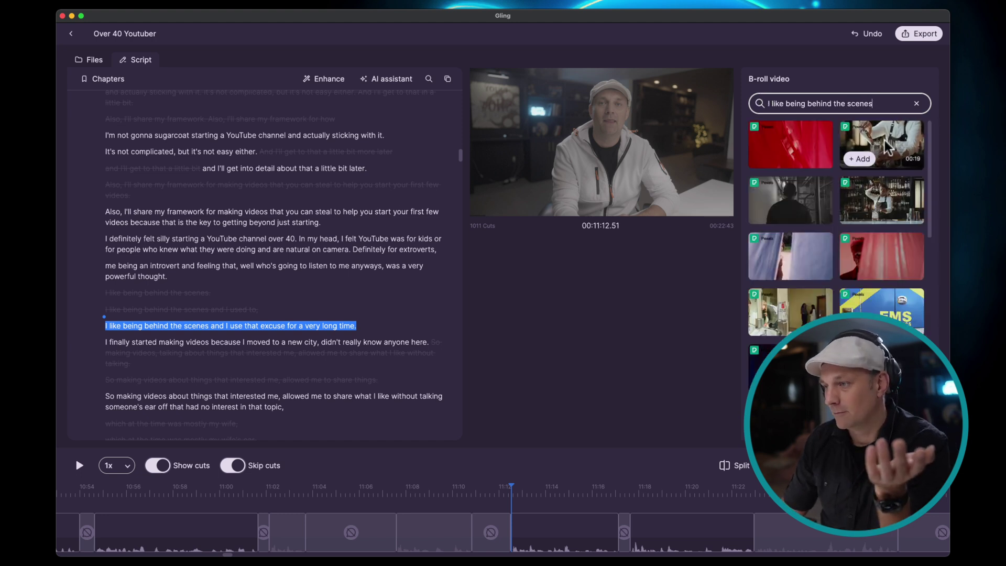
{"action": "mouse_move", "coordinate": [892, 198]}
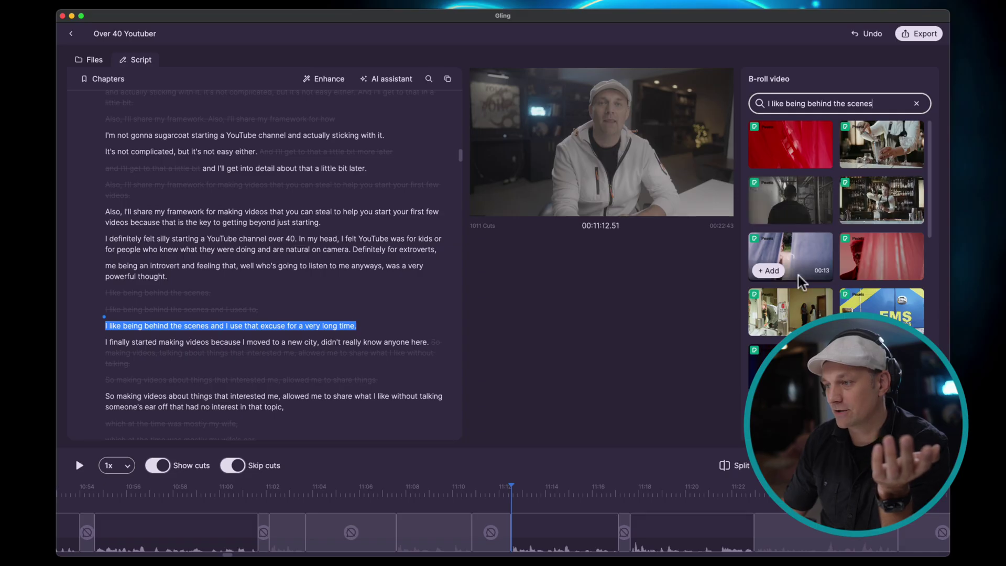
{"action": "mouse_move", "coordinate": [801, 317]}
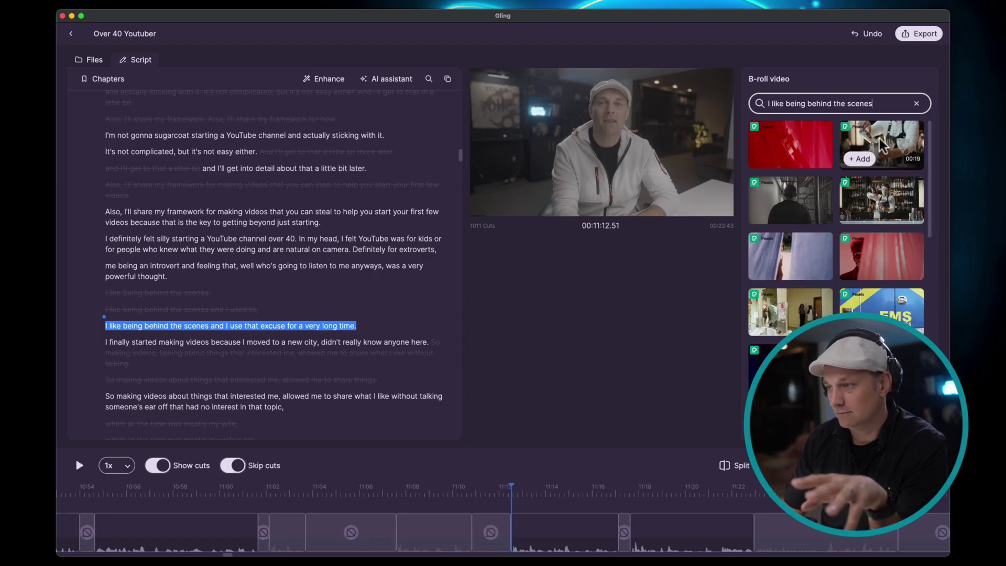
{"action": "mouse_move", "coordinate": [809, 211]}
{"action": "left_click", "coordinate": [773, 218]}
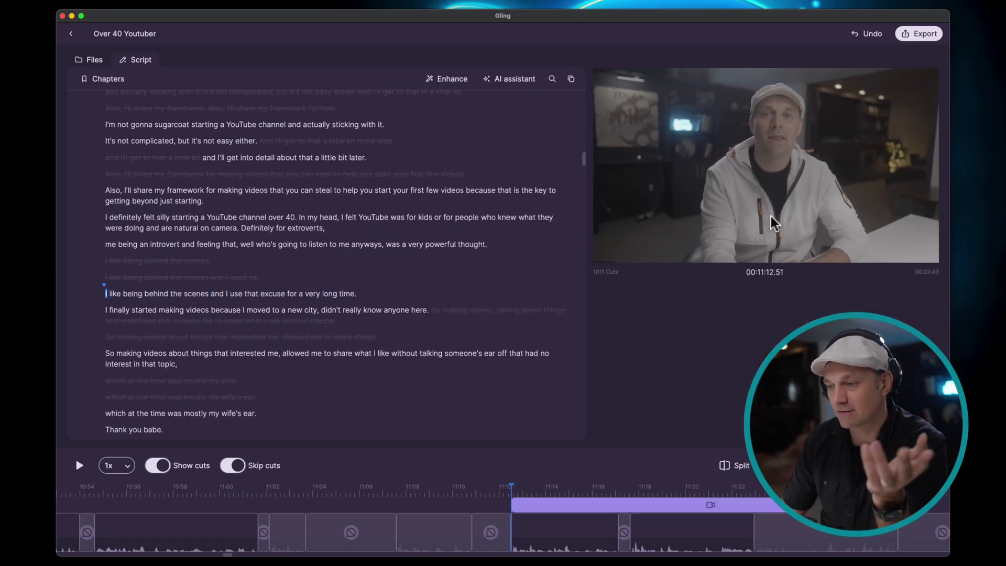
Export the project as FCP XML into the xmls folder under a new file name instead of replacing the old one.
{"action": "left_click", "coordinate": [919, 34]}
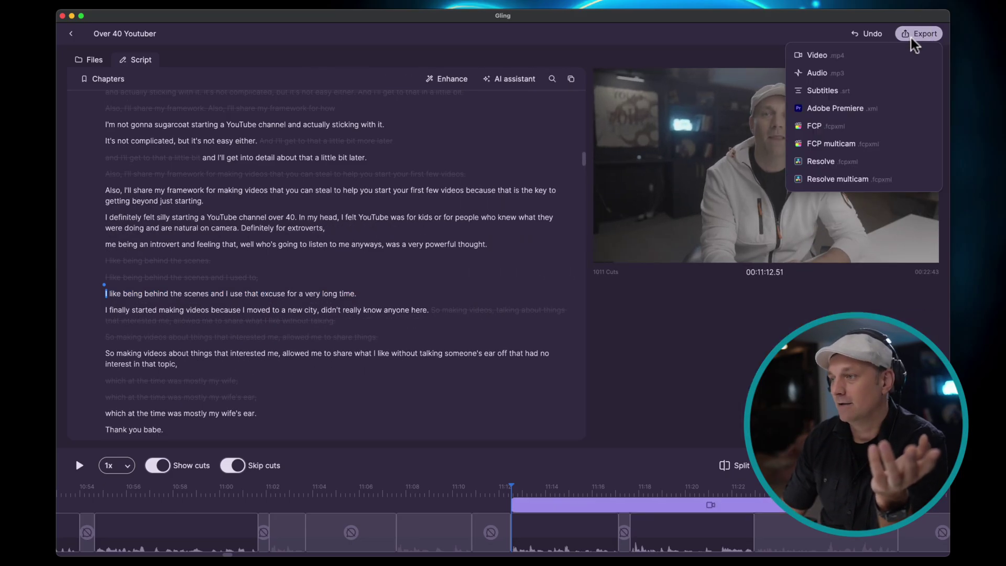
{"action": "left_click", "coordinate": [831, 154]}
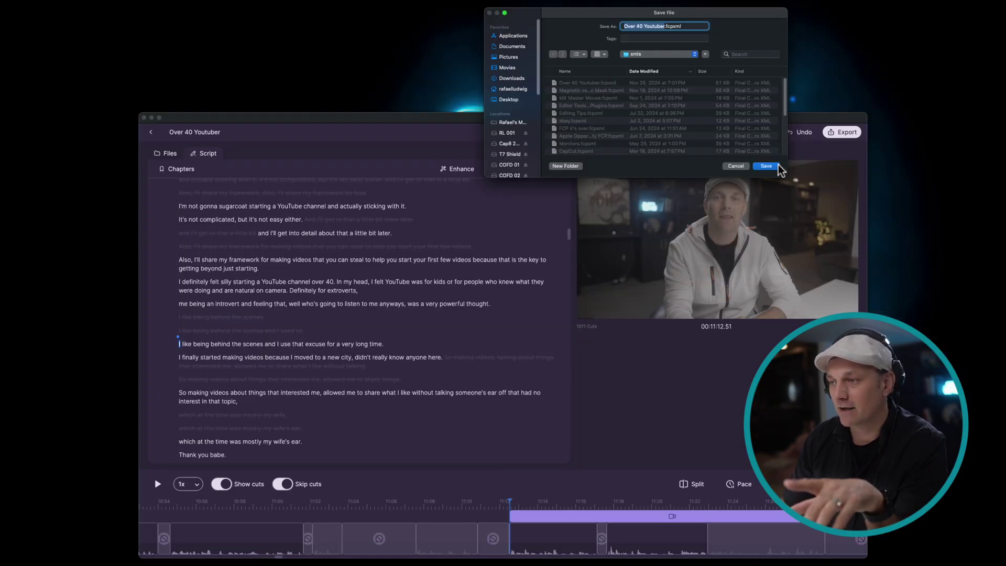
{"action": "left_click", "coordinate": [768, 166]}
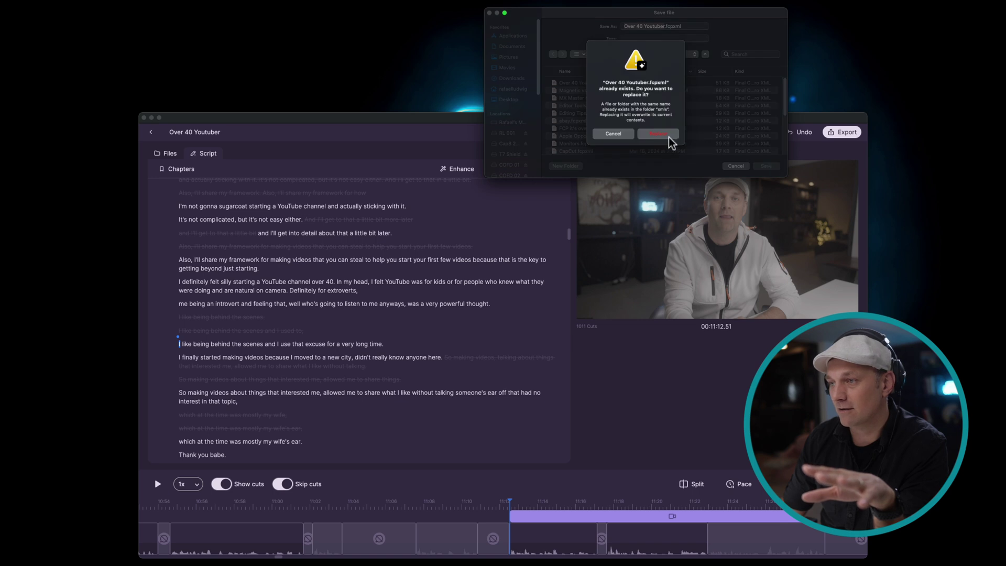
{"action": "left_click", "coordinate": [621, 134]}
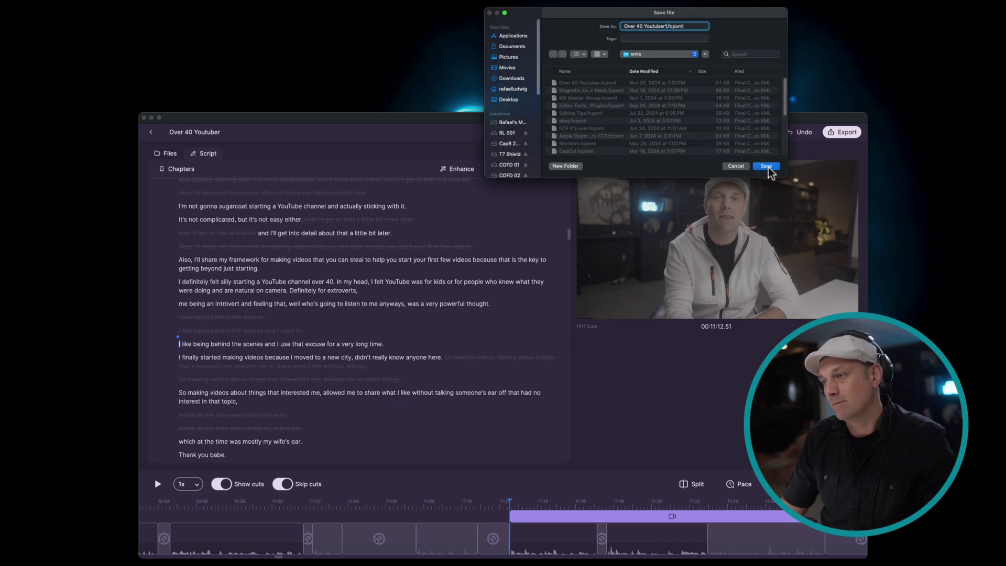
{"action": "left_click", "coordinate": [767, 166]}
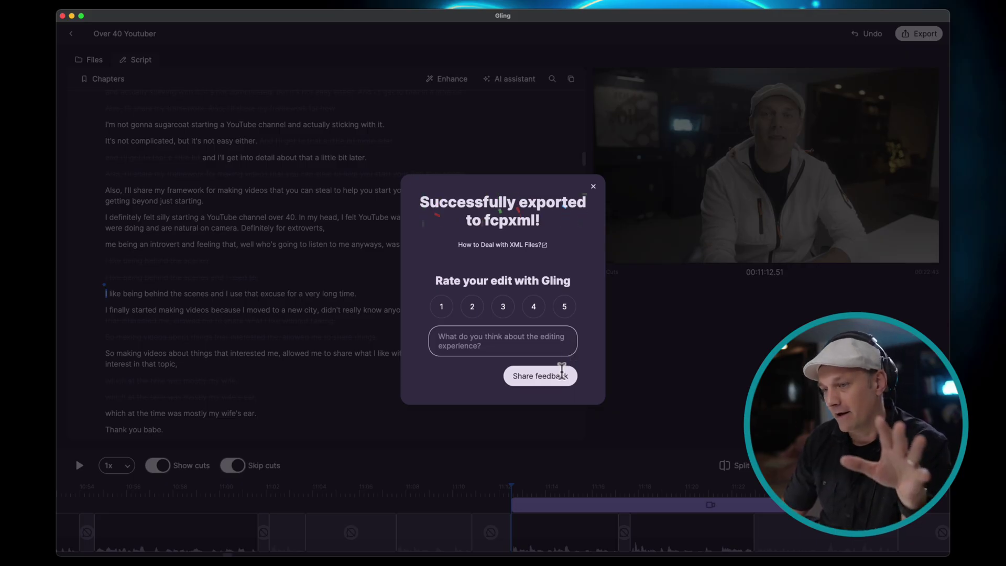
{"action": "left_click", "coordinate": [594, 187]}
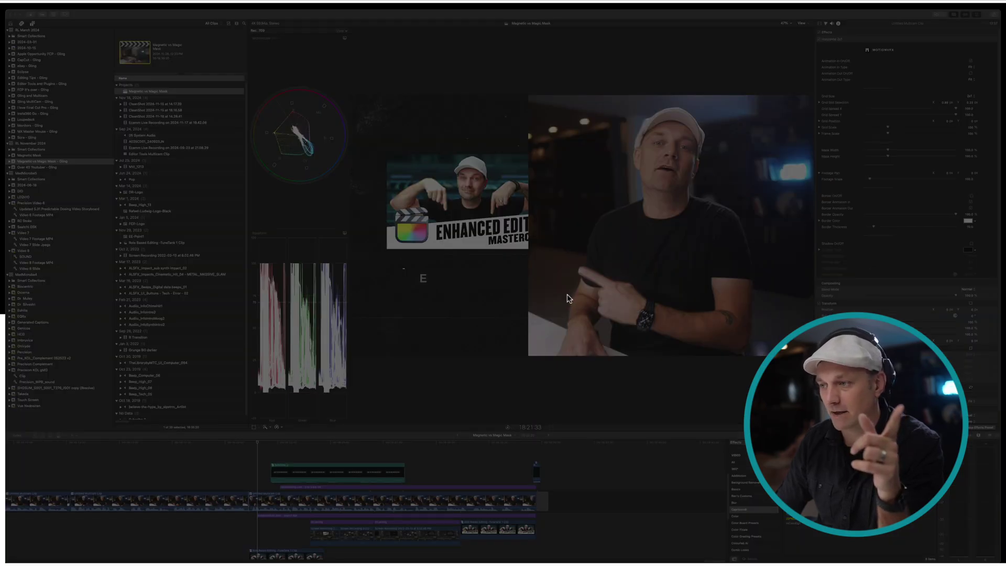
Open the Over 40 Youtuber - Gling 1 project, zoom in and play over the connected corridor B-roll clip.
{"action": "double_click", "coordinate": [126, 97]}
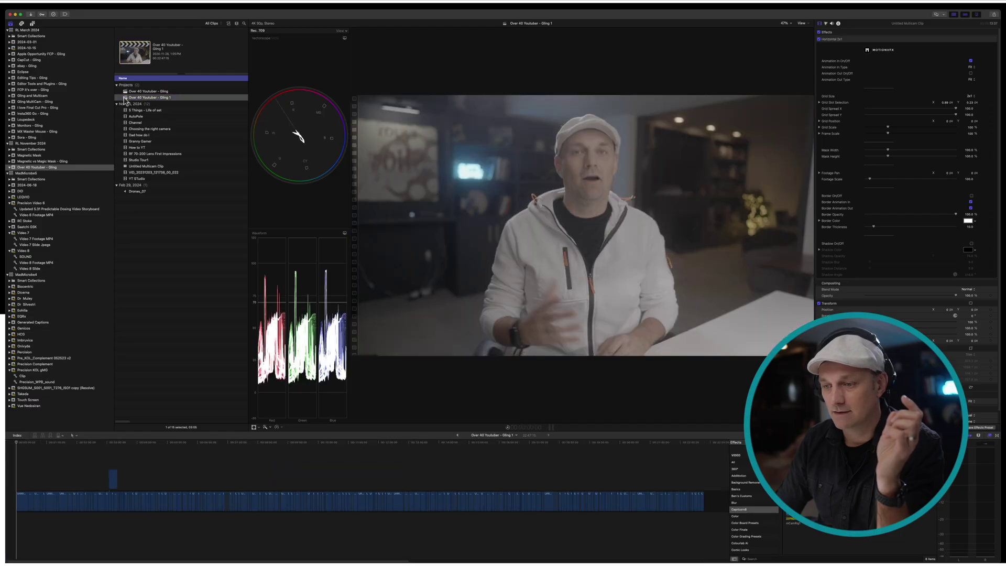
{"action": "left_click", "coordinate": [111, 447]}
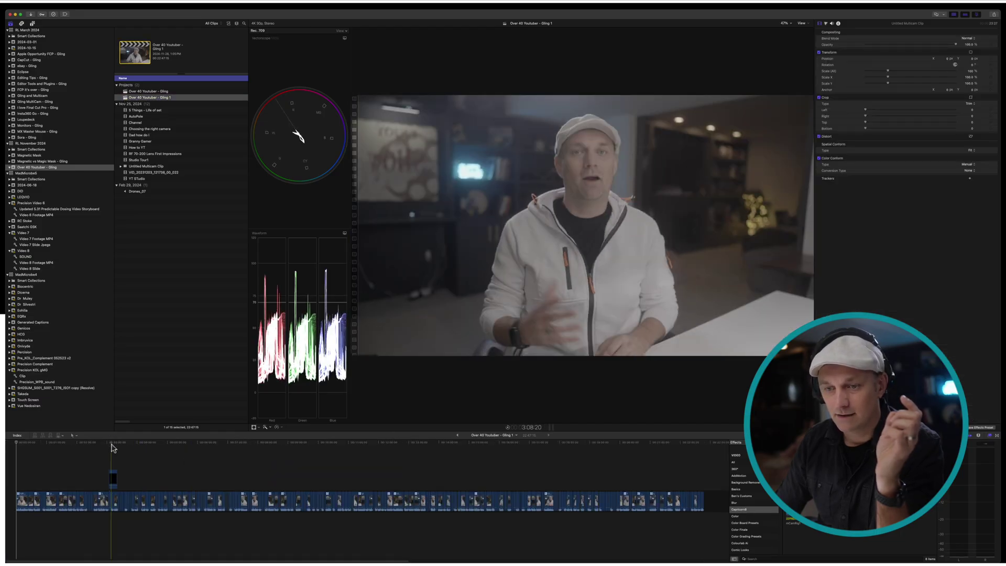
{"action": "key", "text": "super+equal"}
{"action": "key", "text": "super+equal"}
{"action": "key", "text": "super+equal"}
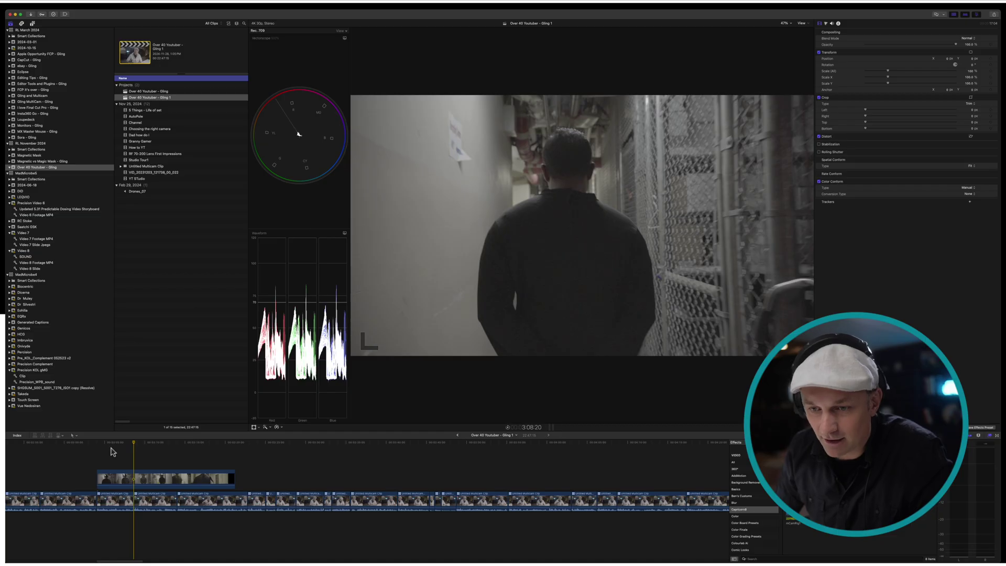
{"action": "left_click", "coordinate": [102, 443]}
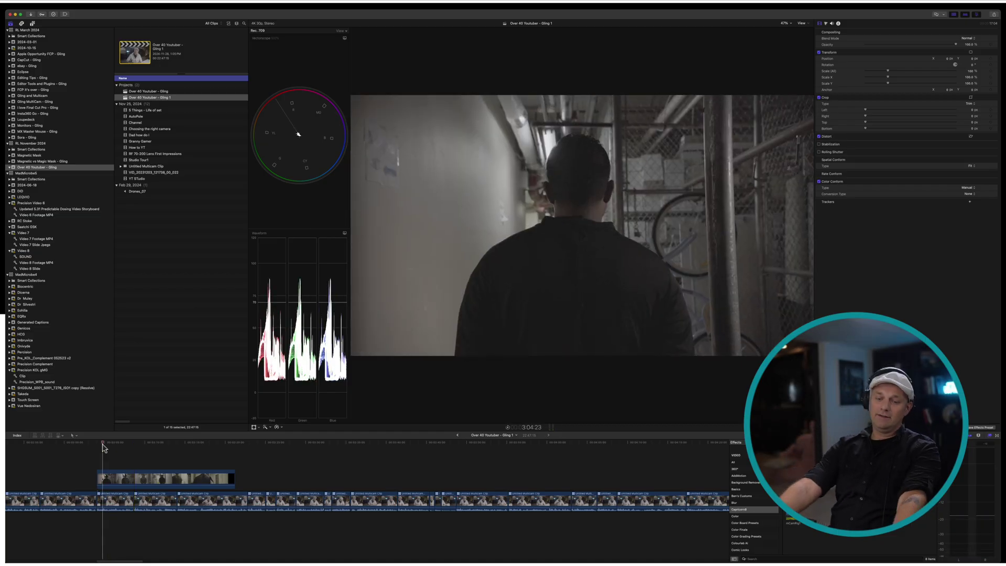
{"action": "key", "text": "space"}
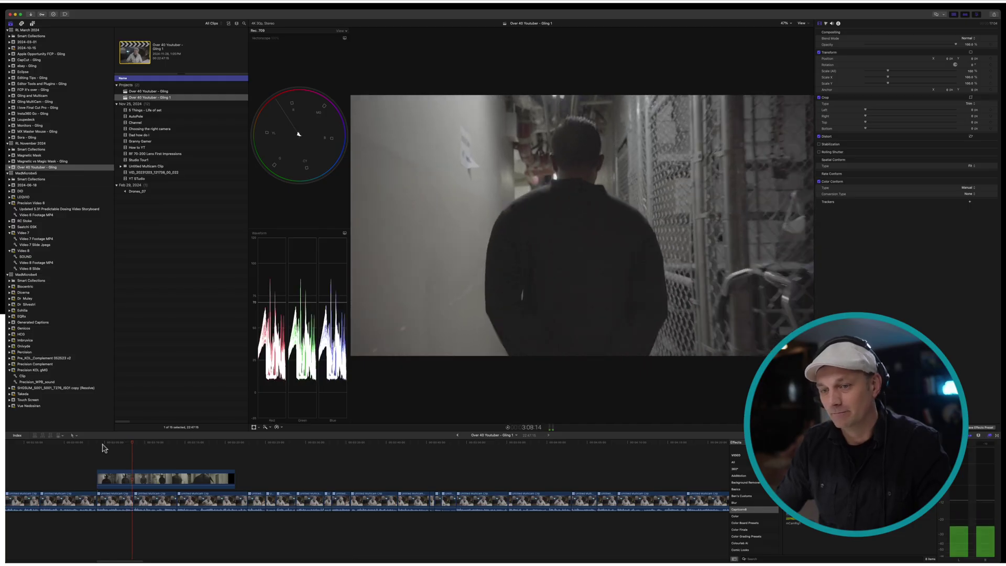
{"action": "left_click", "coordinate": [145, 478]}
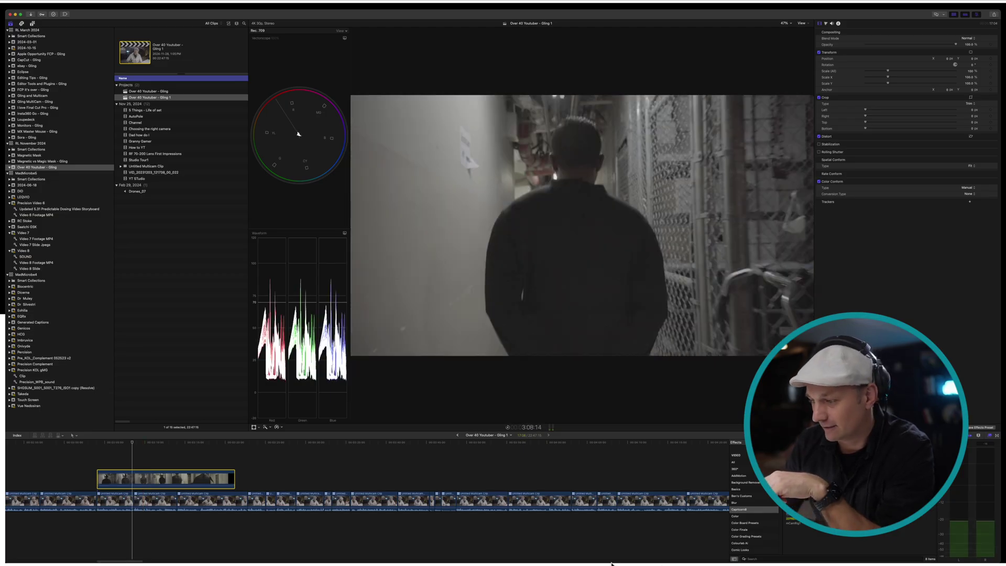
{"action": "left_click", "coordinate": [697, 553]}
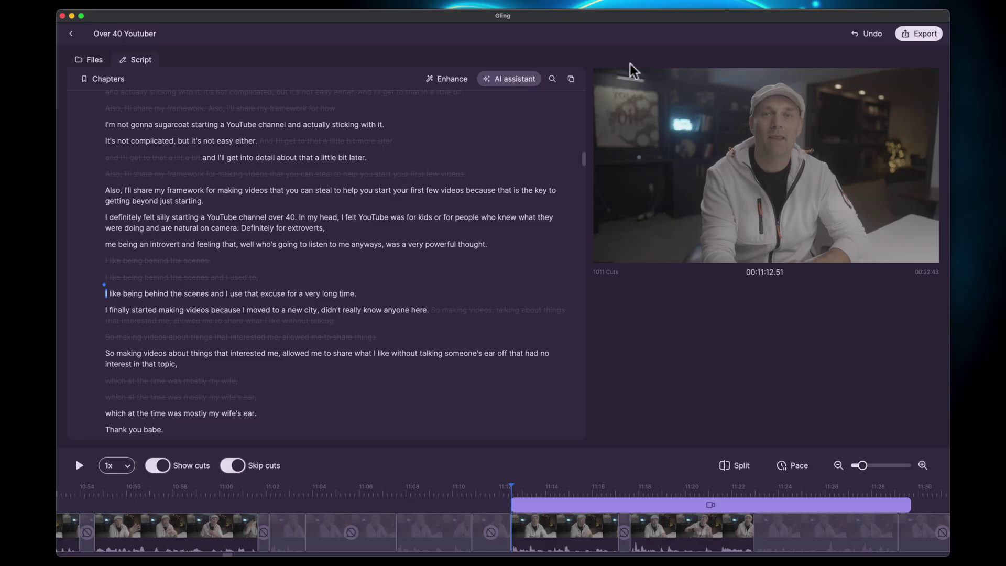
Show Enhance's AI assistant options, revealing Title generator and Chapters generator.
{"action": "left_click", "coordinate": [926, 36]}
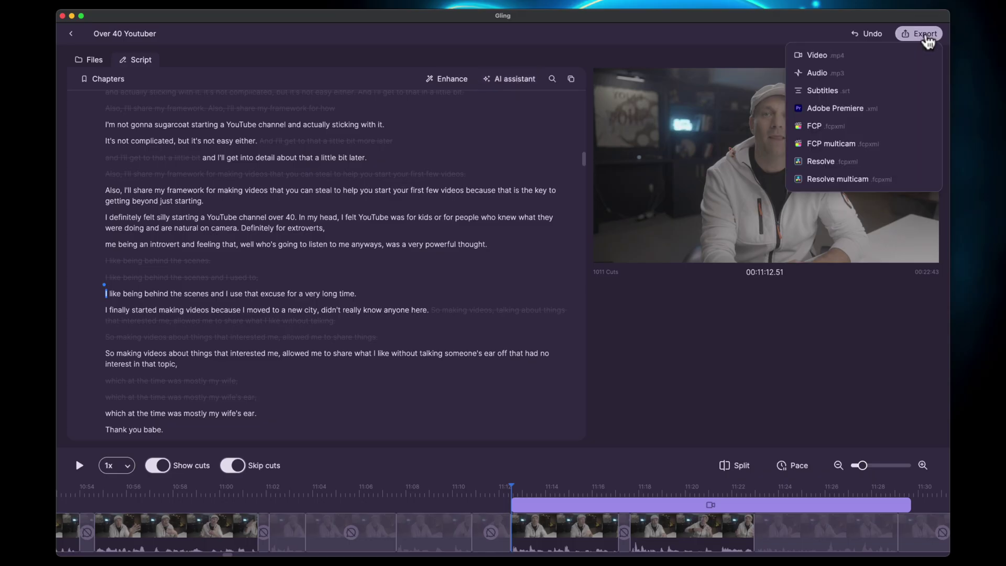
{"action": "left_click", "coordinate": [659, 60]}
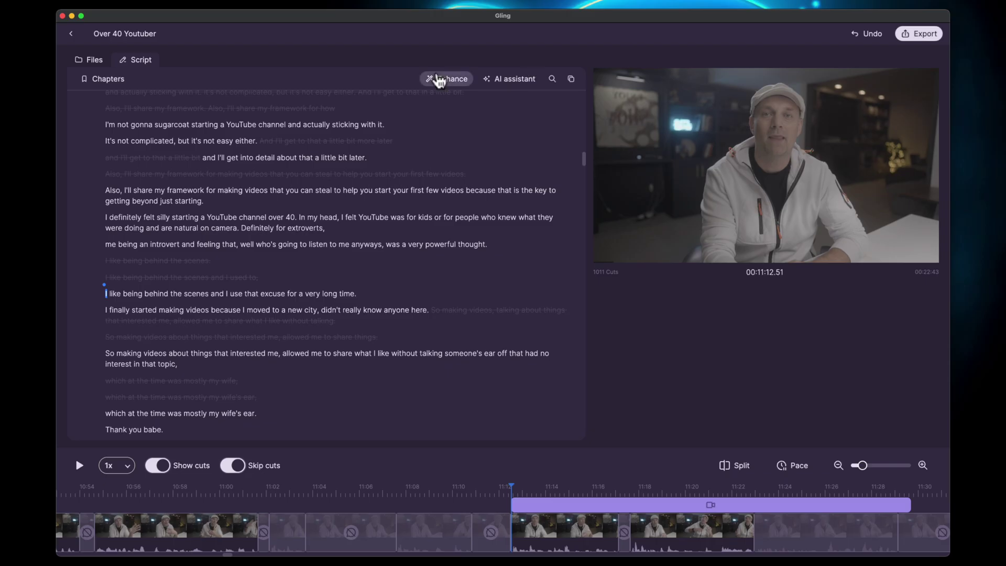
{"action": "left_click", "coordinate": [446, 79]}
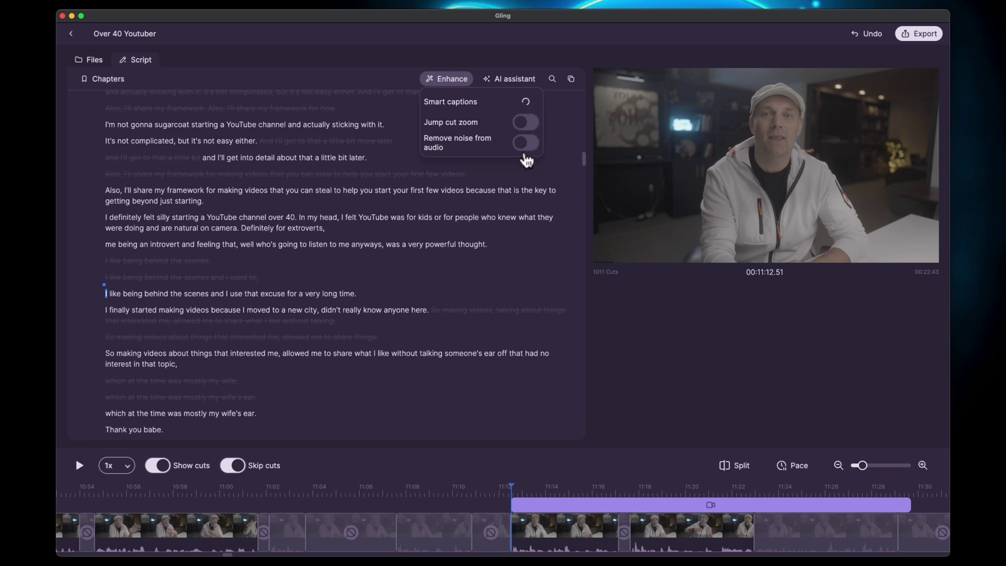
{"action": "left_click", "coordinate": [510, 80]}
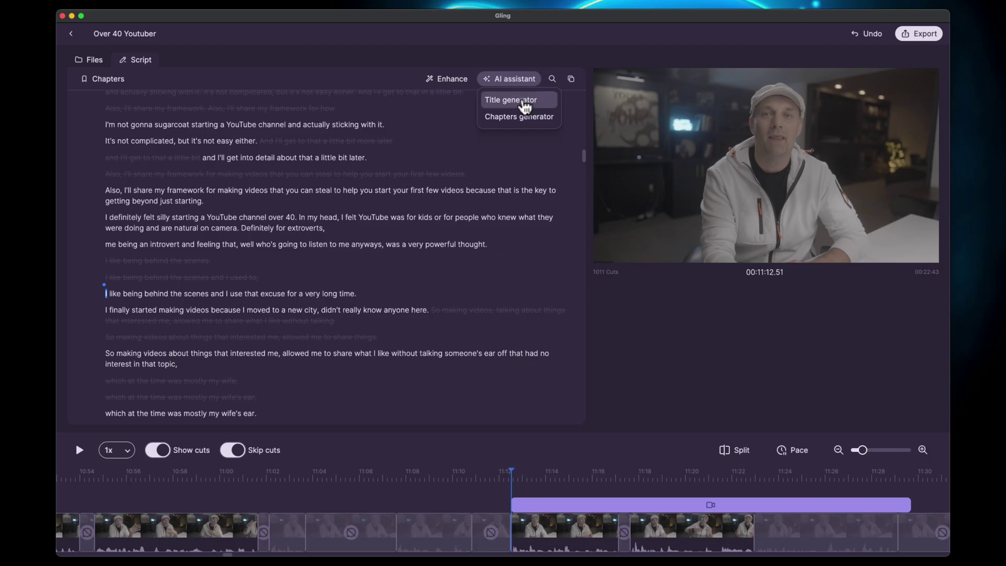
Generate AI titles in Extra clickbait tone, pick the third suggestion, then close the titles dialog.
{"action": "left_click", "coordinate": [516, 100]}
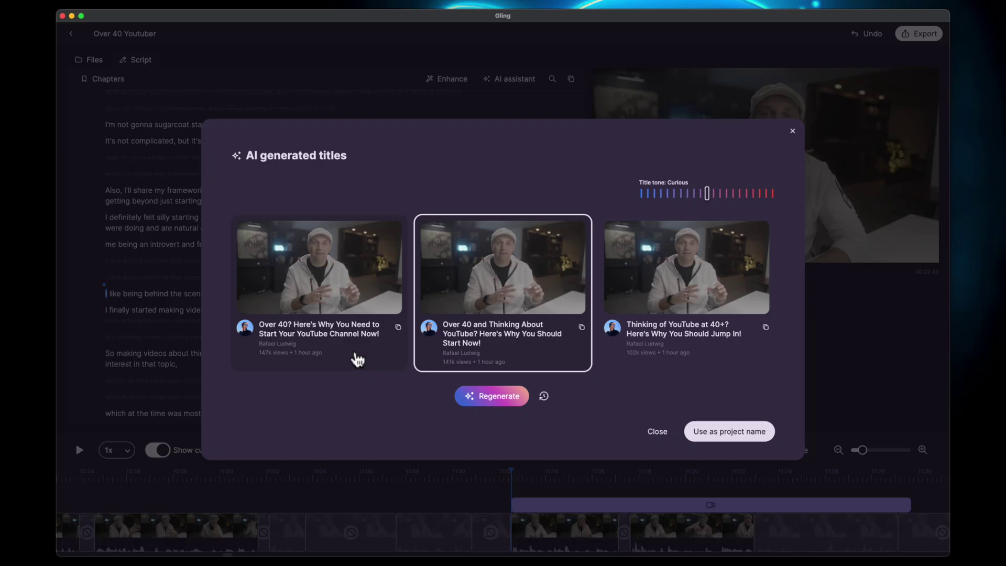
{"action": "mouse_move", "coordinate": [706, 198]}
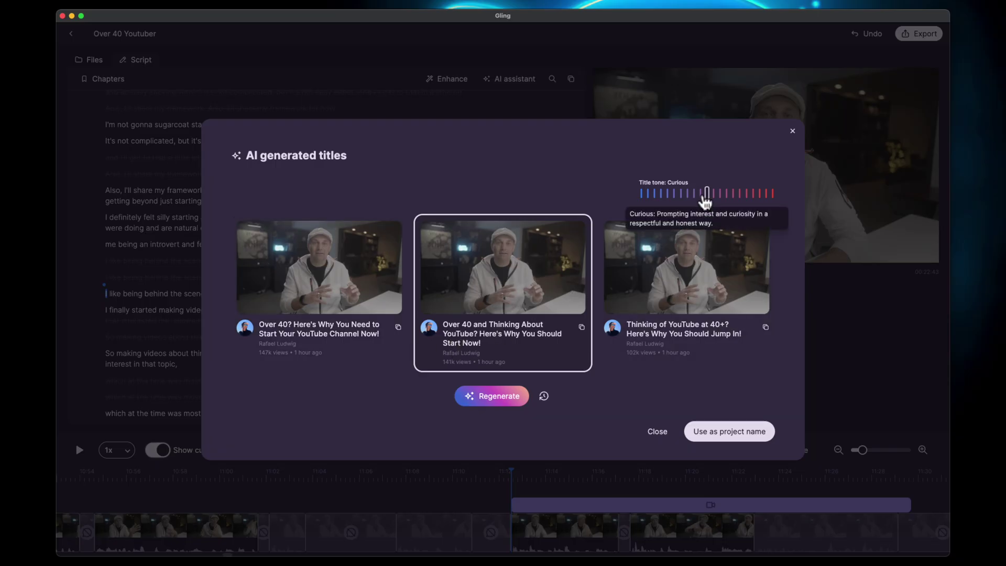
{"action": "left_click_drag", "start_coordinate": [706, 198], "coordinate": [631, 193]}
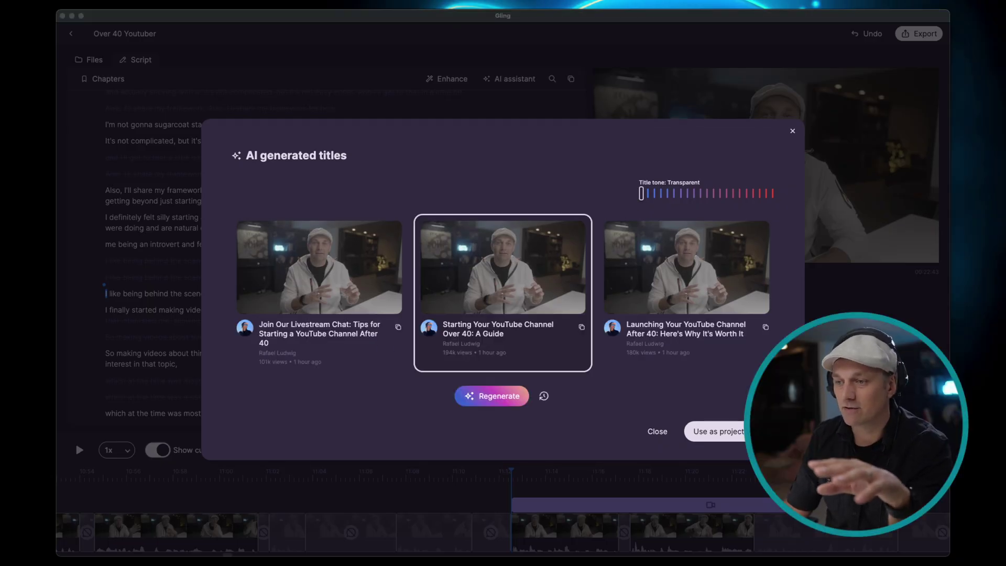
{"action": "left_click", "coordinate": [376, 409]}
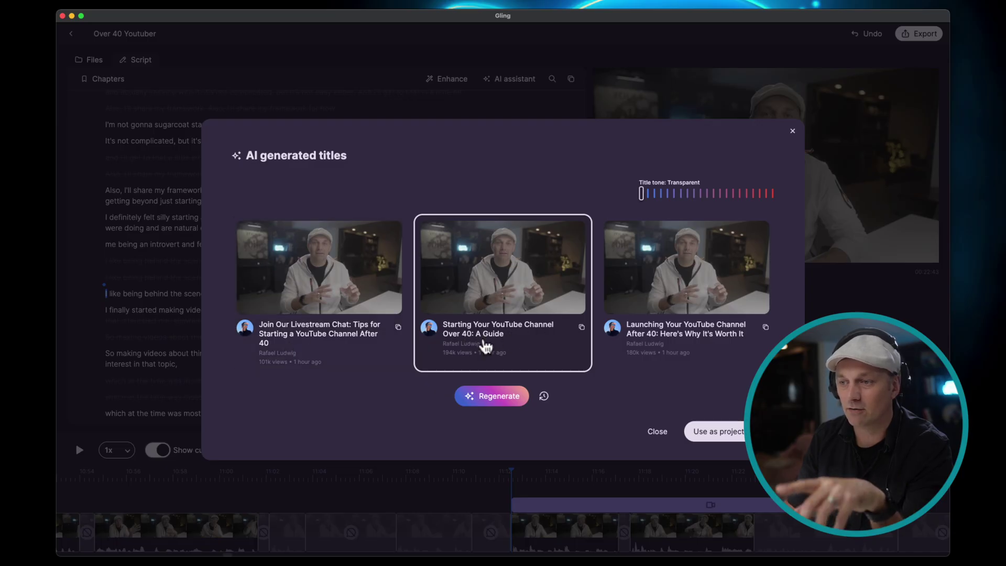
{"action": "left_click_drag", "start_coordinate": [641, 194], "coordinate": [811, 194]}
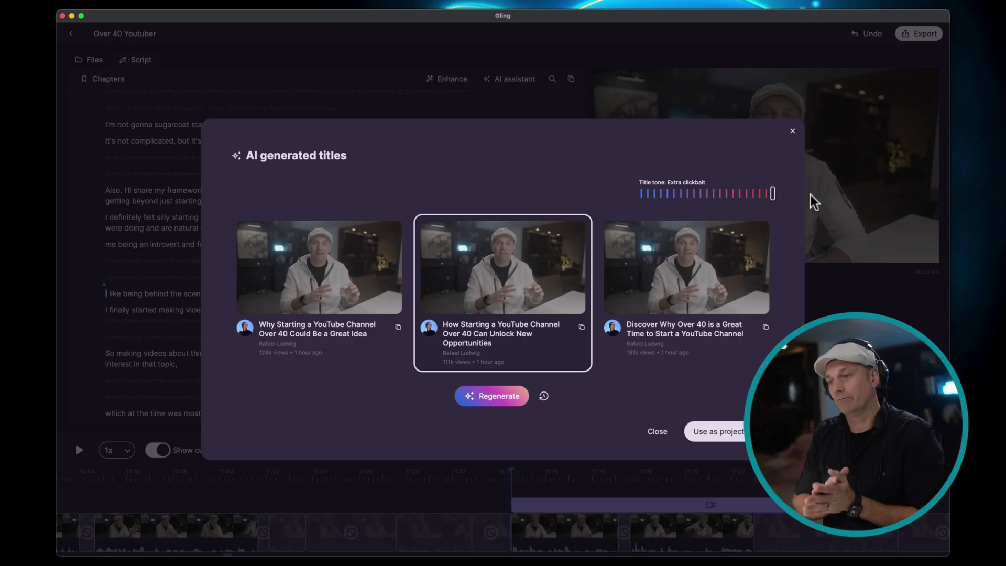
{"action": "left_click", "coordinate": [765, 328]}
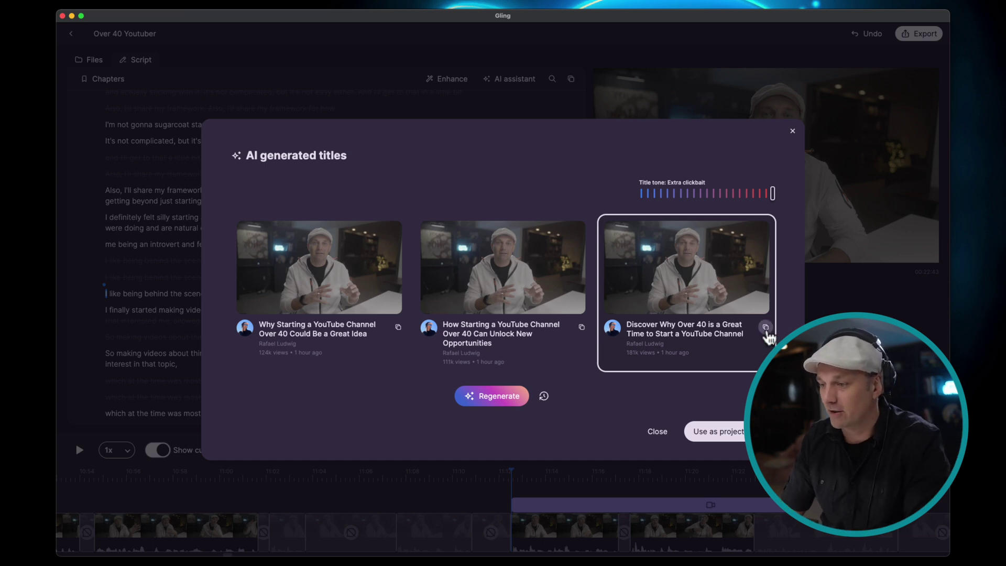
{"action": "left_click", "coordinate": [793, 132]}
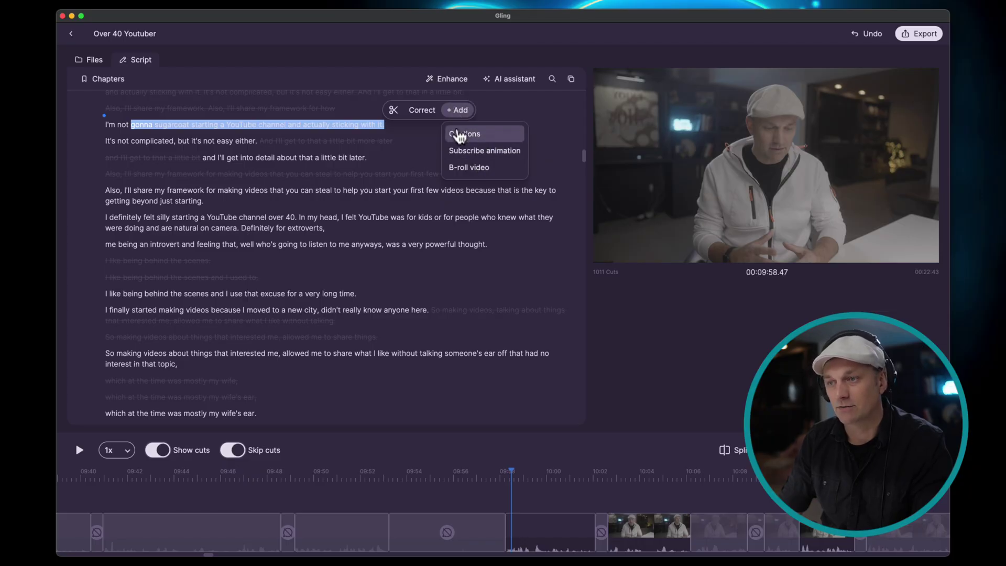
Select the whole first script line and add captions to it.
{"action": "left_click", "coordinate": [142, 124]}
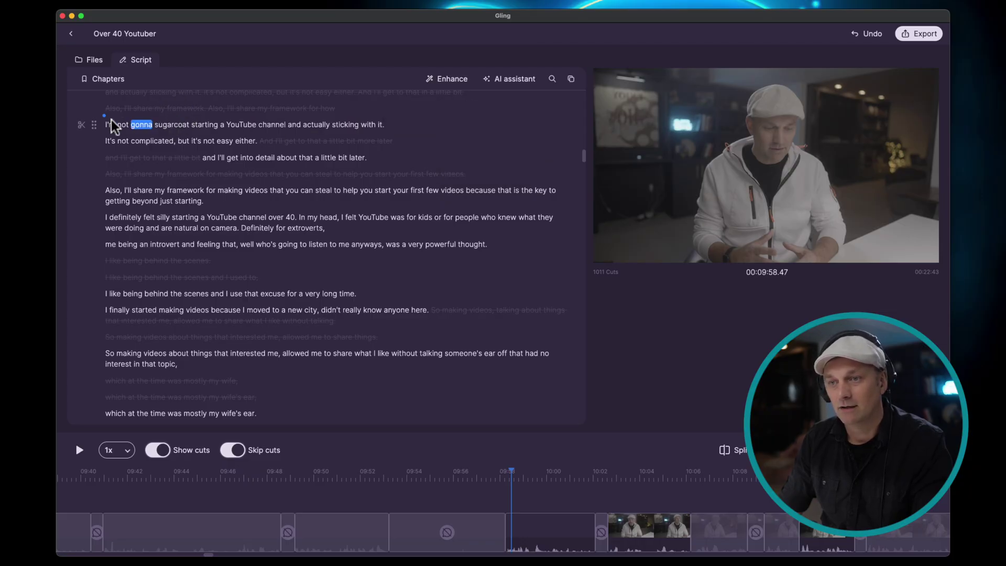
{"action": "left_click_drag", "start_coordinate": [105, 126], "coordinate": [389, 131]}
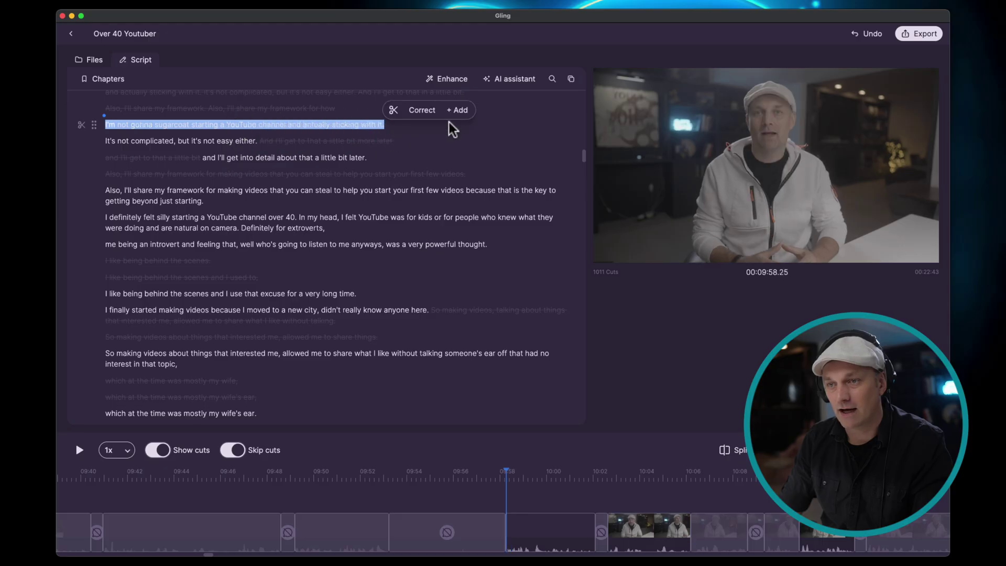
{"action": "left_click", "coordinate": [454, 110]}
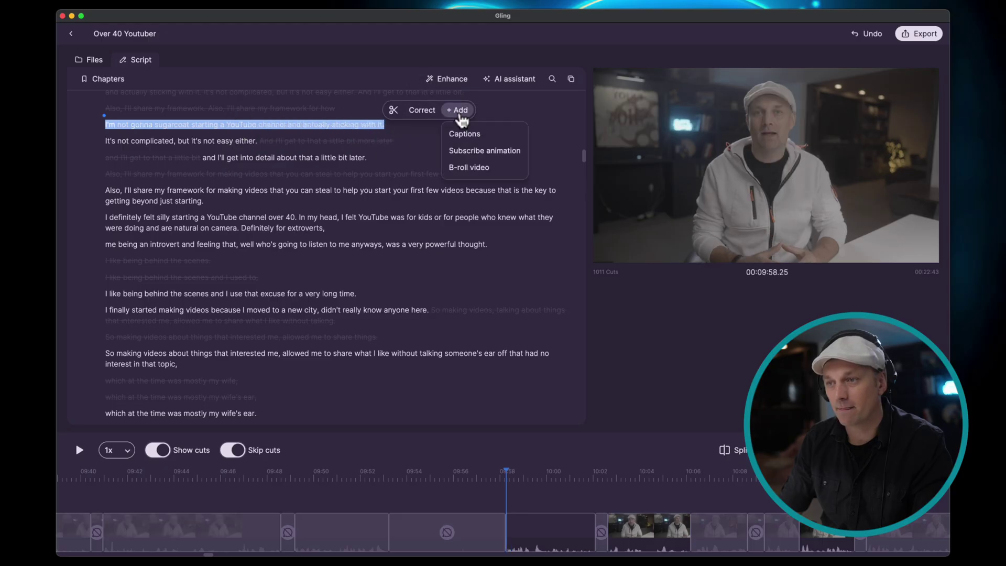
{"action": "left_click", "coordinate": [463, 133]}
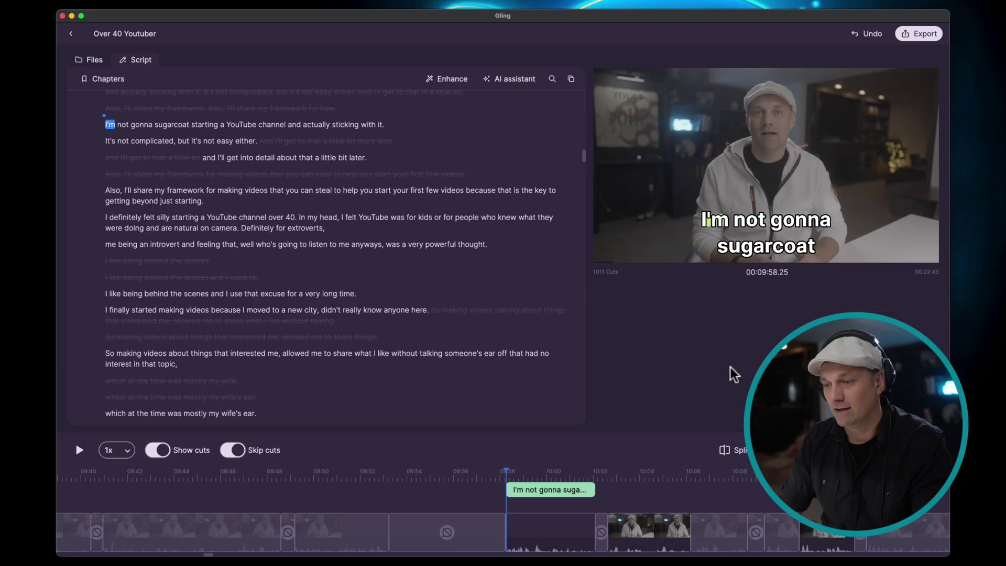
Compare the caption presets, then apply the yellow word-highlight style to all captions.
{"action": "left_click", "coordinate": [787, 226]}
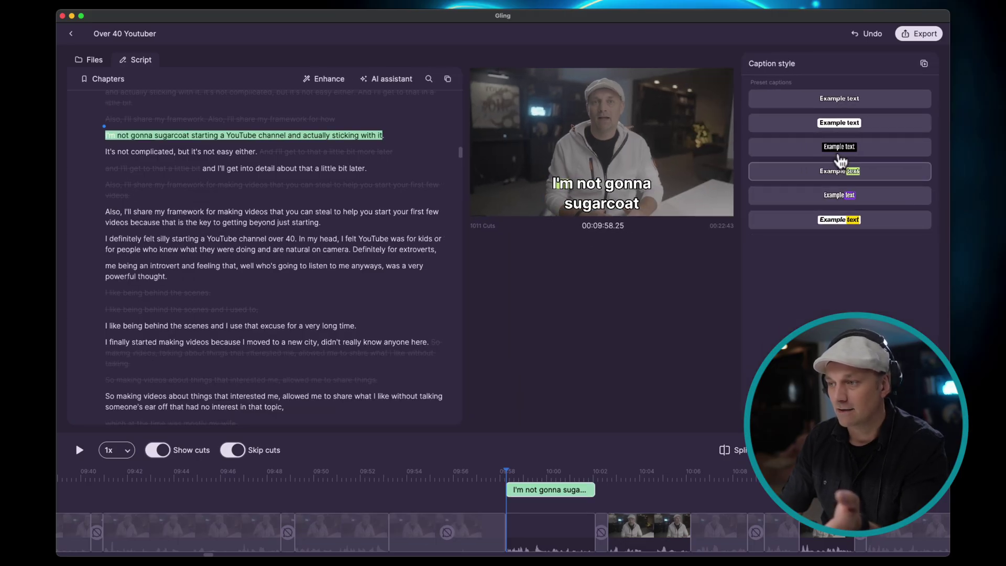
{"action": "left_click", "coordinate": [842, 98]}
{"action": "left_click", "coordinate": [841, 147]}
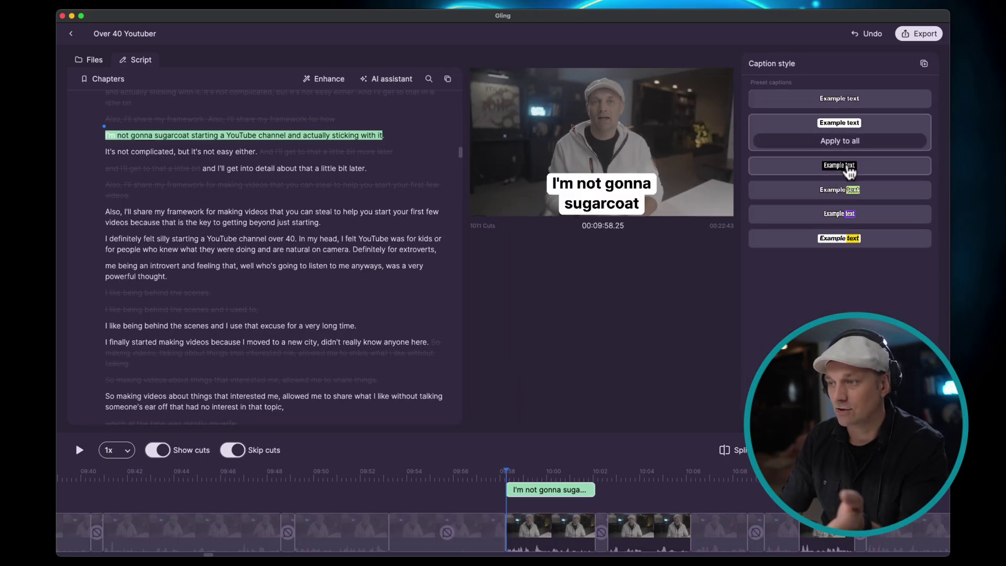
{"action": "left_click", "coordinate": [844, 165]}
{"action": "left_click", "coordinate": [842, 183]}
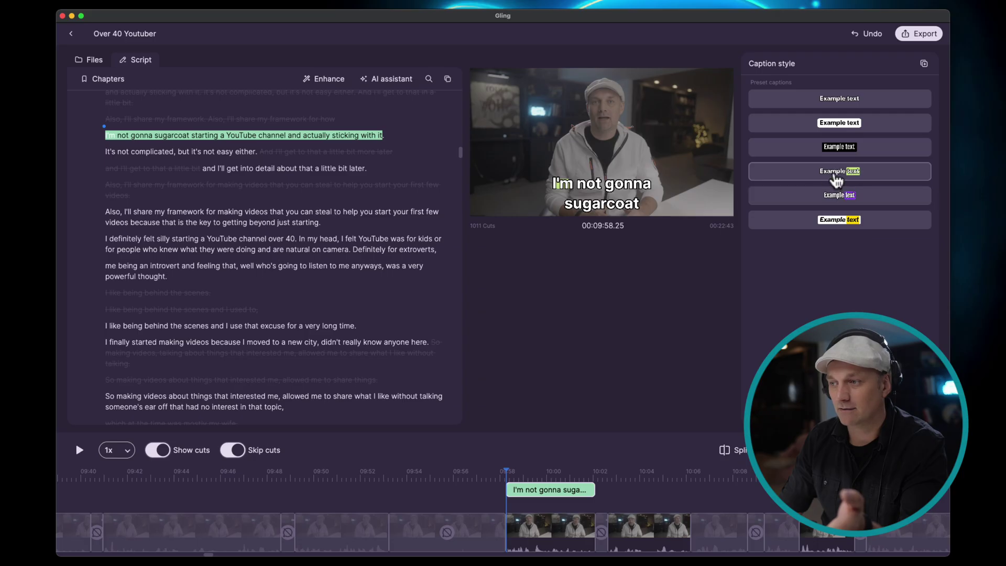
{"action": "left_click", "coordinate": [838, 197]}
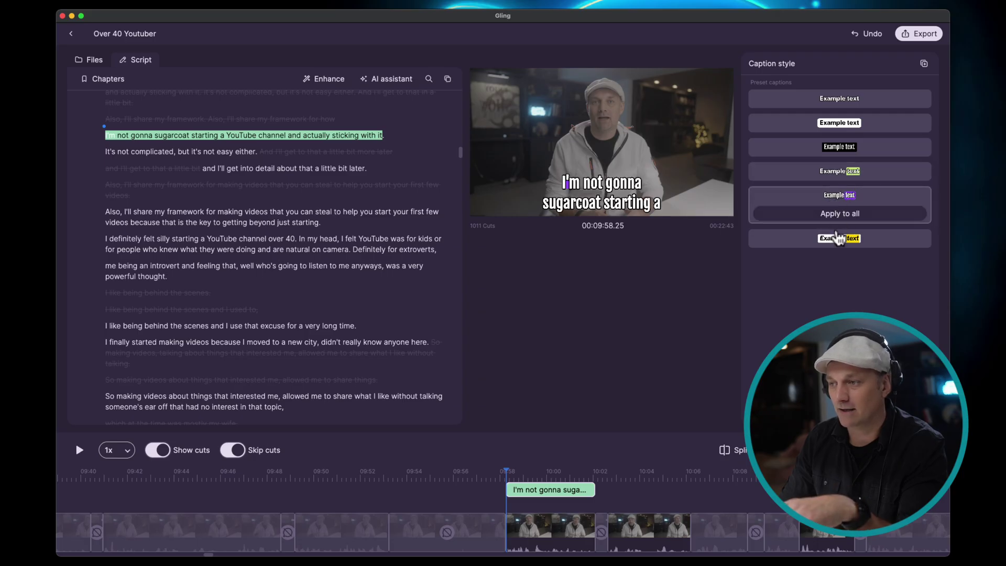
{"action": "left_click", "coordinate": [838, 240]}
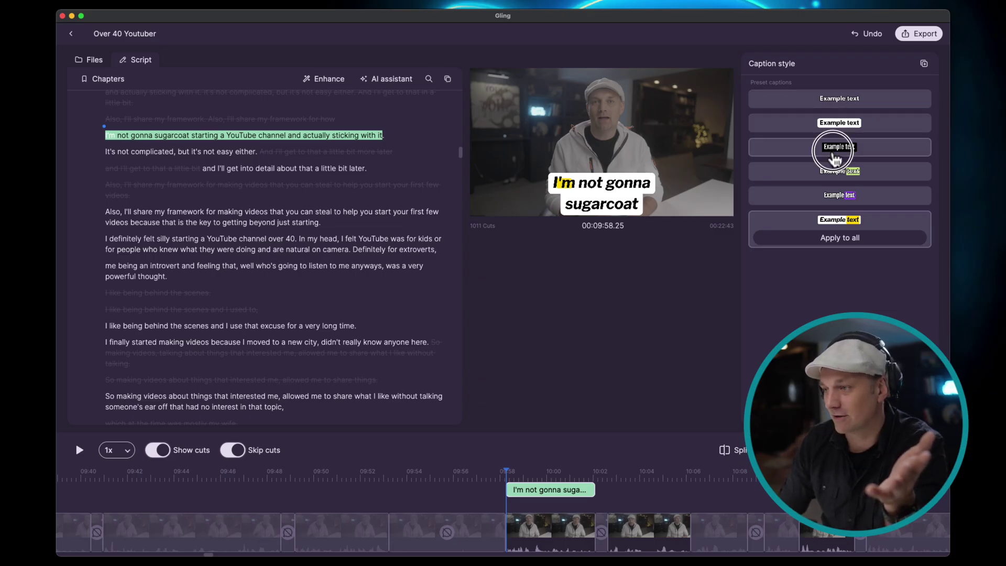
{"action": "left_click", "coordinate": [839, 147]}
{"action": "left_click", "coordinate": [838, 268]}
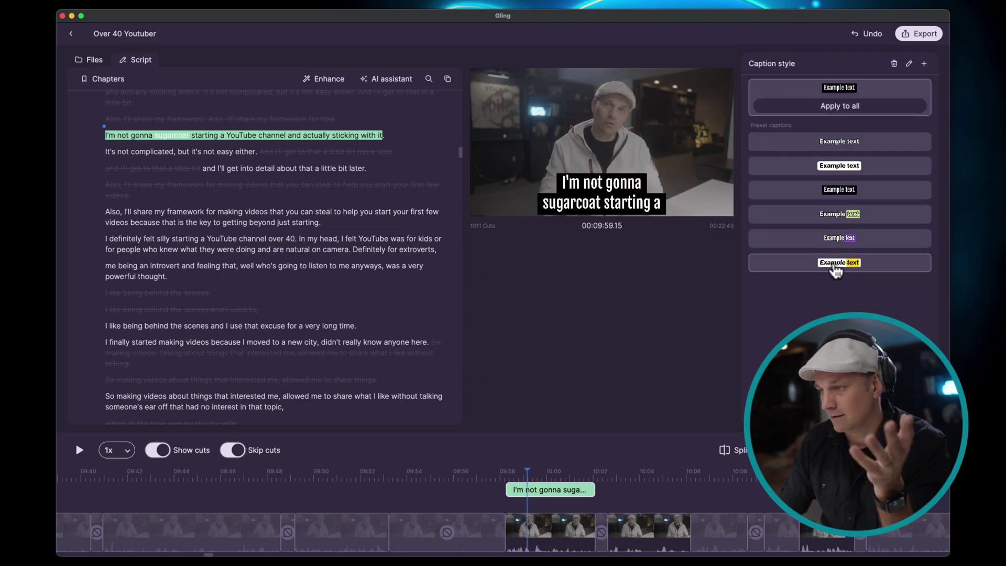
{"action": "left_click", "coordinate": [835, 264]}
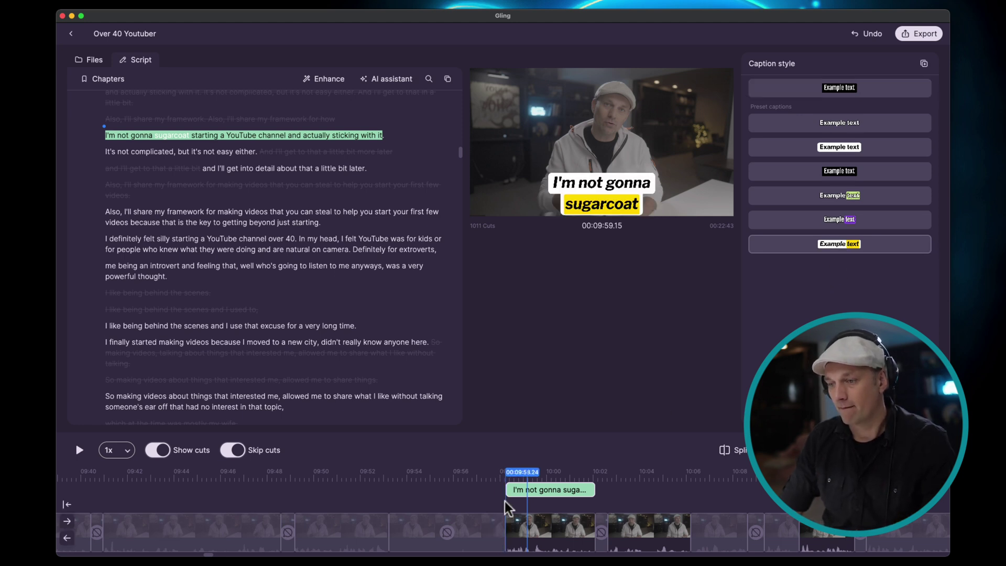
Play back from 09:58 to preview the yellow captions.
{"action": "left_click", "coordinate": [505, 476]}
{"action": "key", "text": "space"}
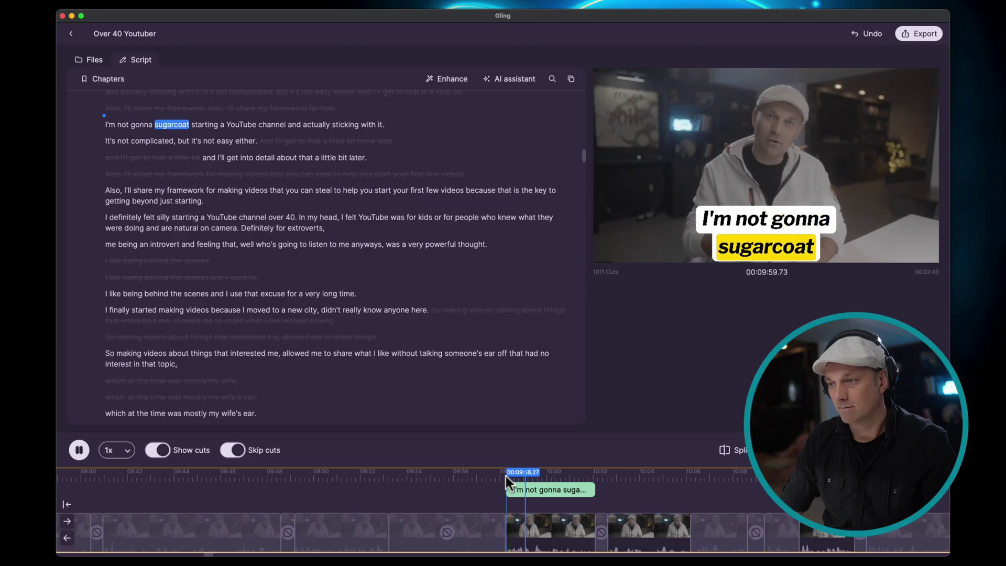
{"action": "left_click", "coordinate": [822, 182]}
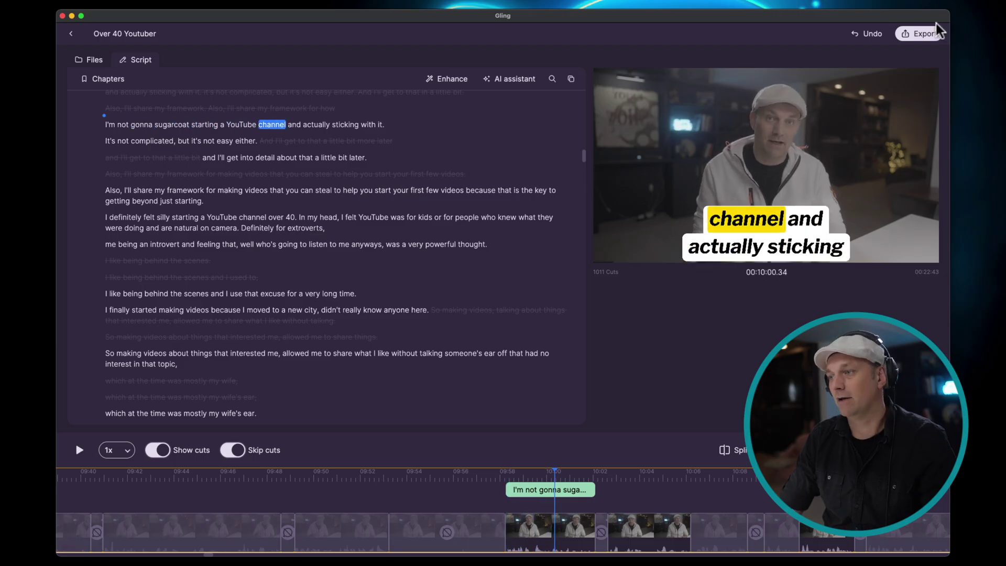
{"action": "left_click", "coordinate": [922, 33]}
Export the edit as an FCP multicam XML file into the xmls folder, adjusting its file name.
{"action": "left_click", "coordinate": [848, 146]}
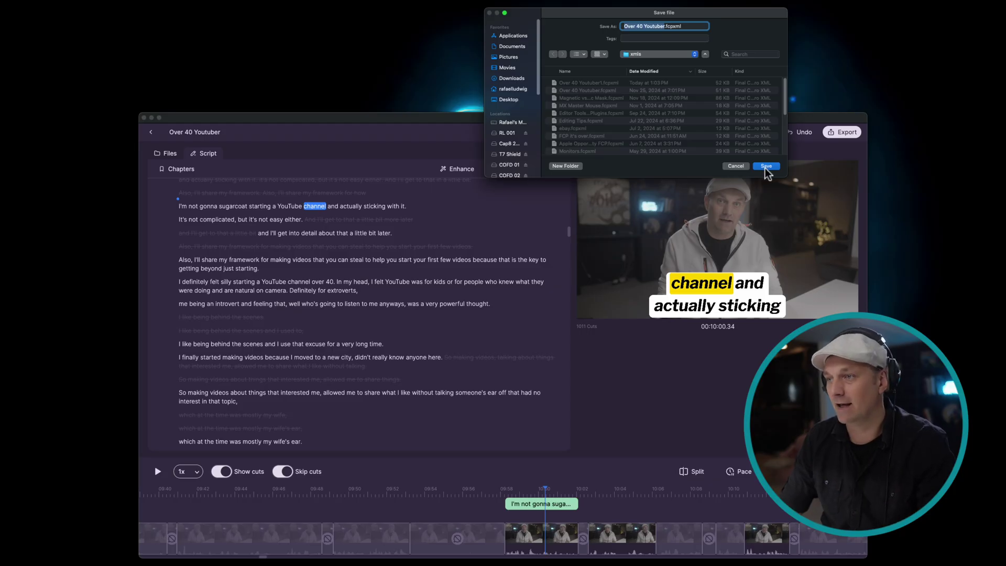
{"action": "left_click", "coordinate": [666, 27]}
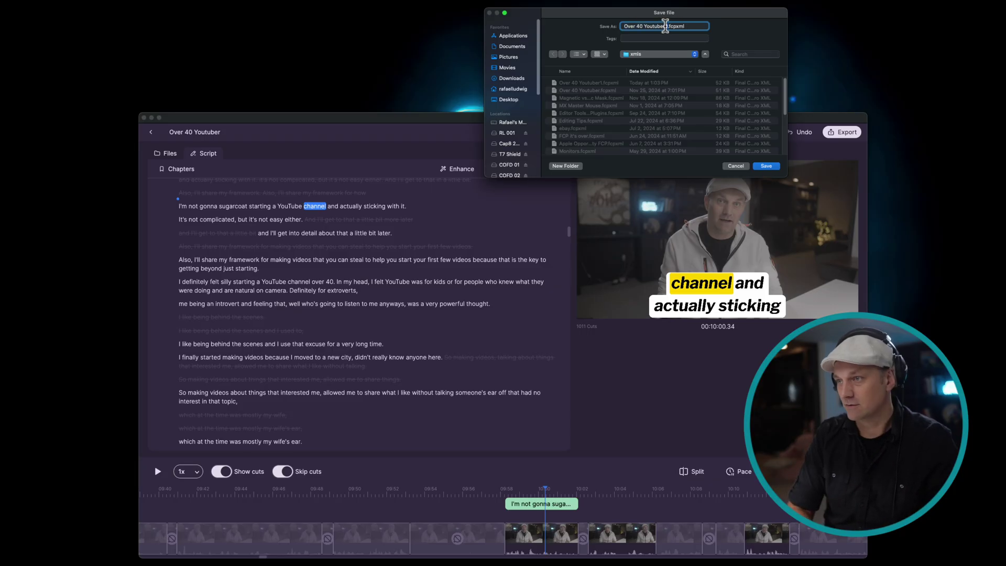
{"action": "key", "text": "Return"}
{"action": "key", "text": "Escape"}
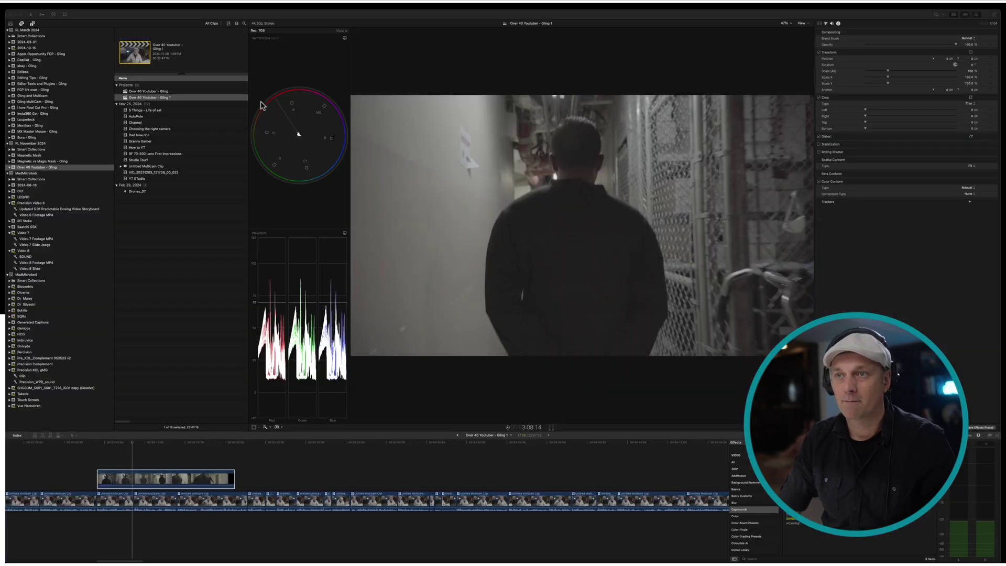
Import Over 40 Youtuber2.fcpxml as XML into Final Cut Pro and play the new captioned project.
{"action": "left_click", "coordinate": [47, 6]}
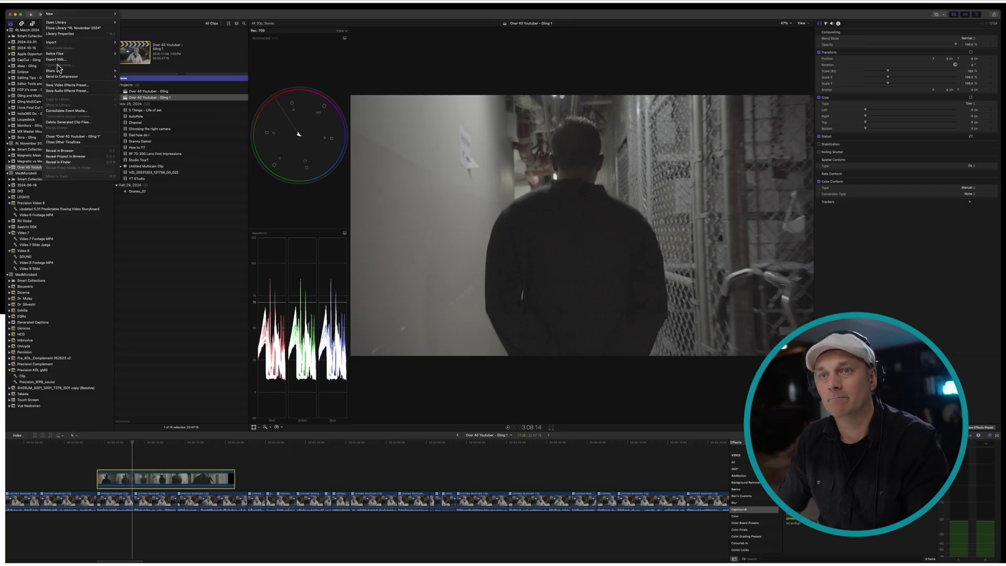
{"action": "mouse_move", "coordinate": [56, 44]}
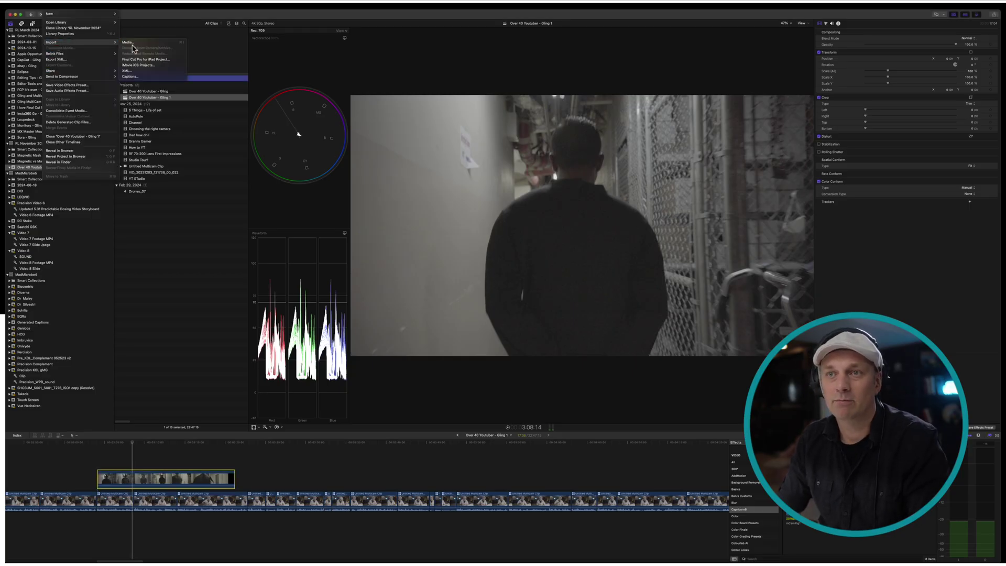
{"action": "left_click", "coordinate": [132, 75]}
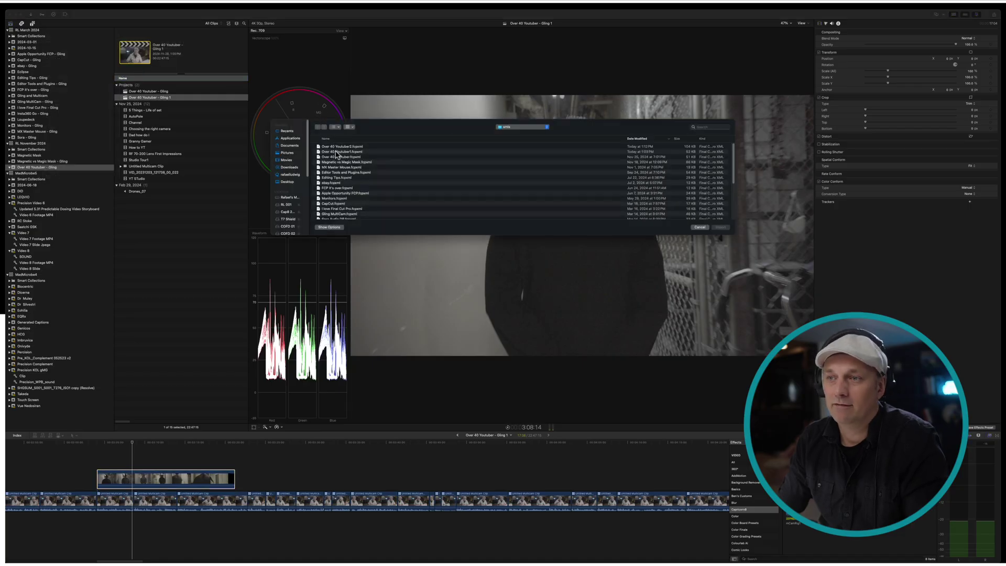
{"action": "left_click", "coordinate": [340, 148]}
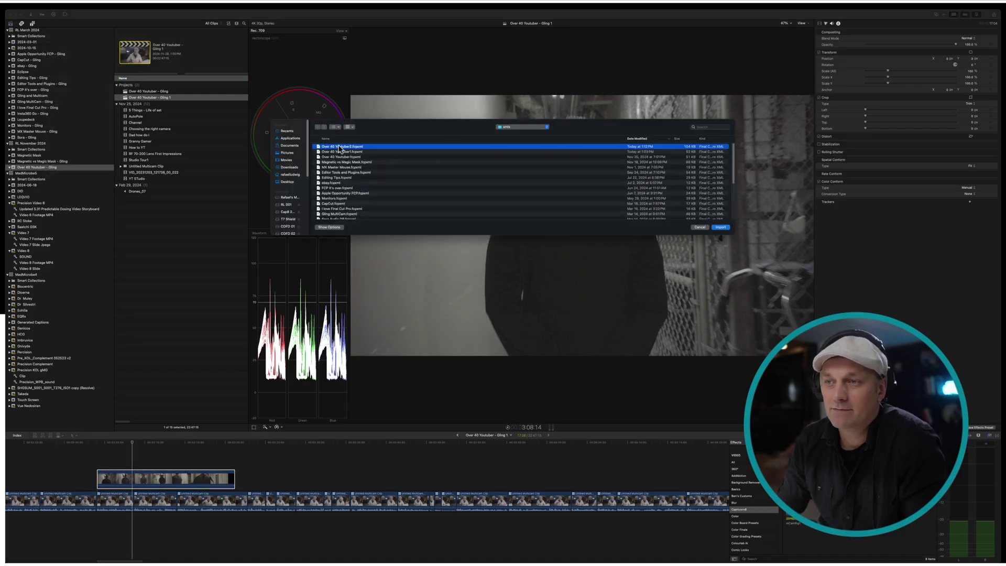
{"action": "left_click", "coordinate": [721, 228]}
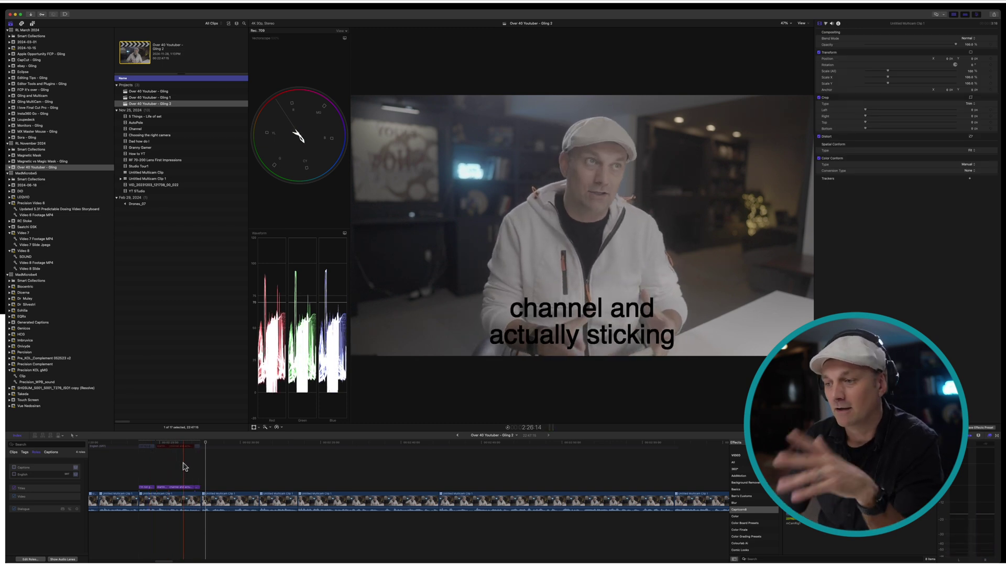
{"action": "left_click_drag", "start_coordinate": [138, 456], "coordinate": [204, 484]}
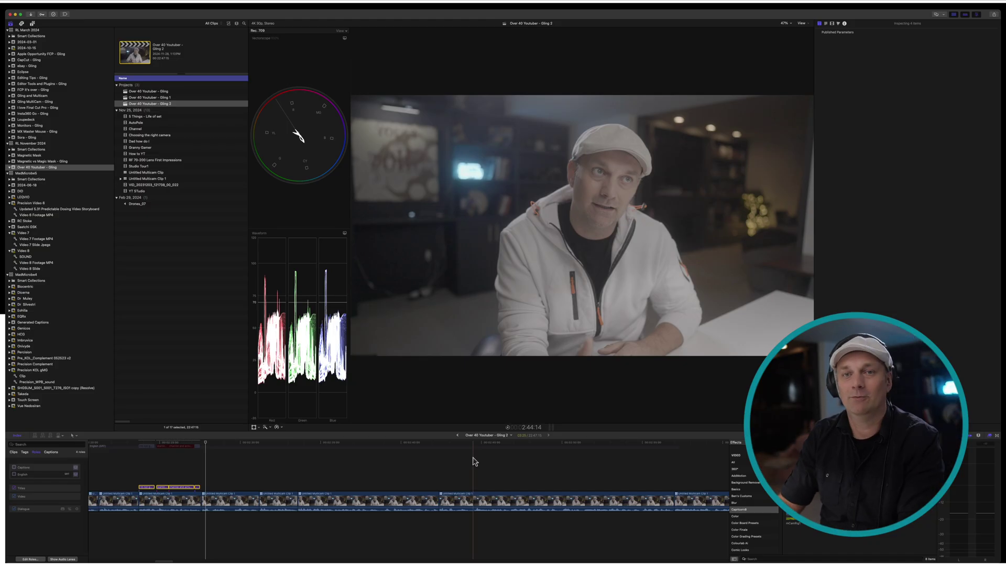
{"action": "key", "text": "space"}
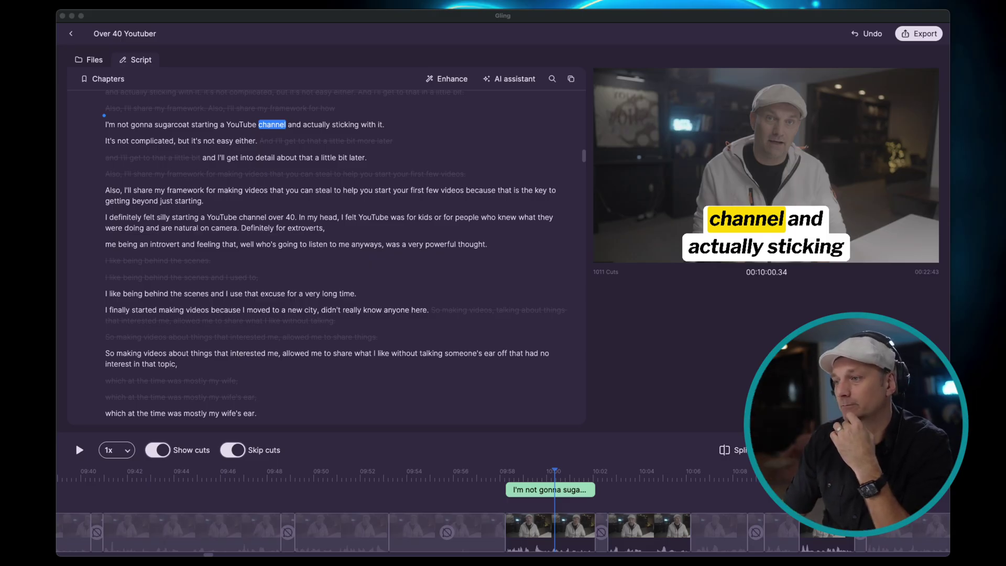
Drag the opening caption box wider, then apply its yellow-highlight preset to every caption.
{"action": "left_click", "coordinate": [765, 231]}
{"action": "left_click_drag", "start_coordinate": [660, 181], "coordinate": [685, 177]}
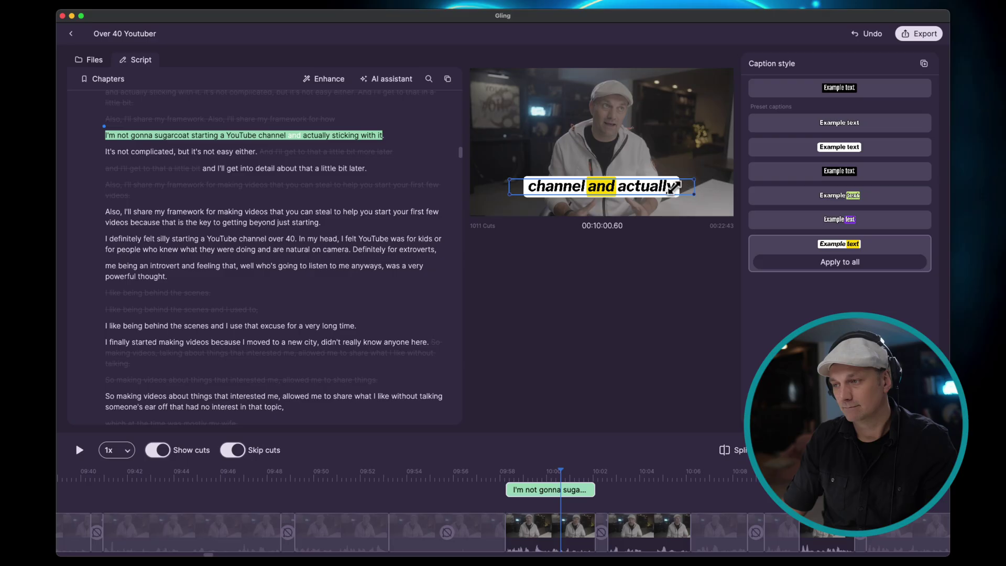
{"action": "left_click", "coordinate": [856, 264]}
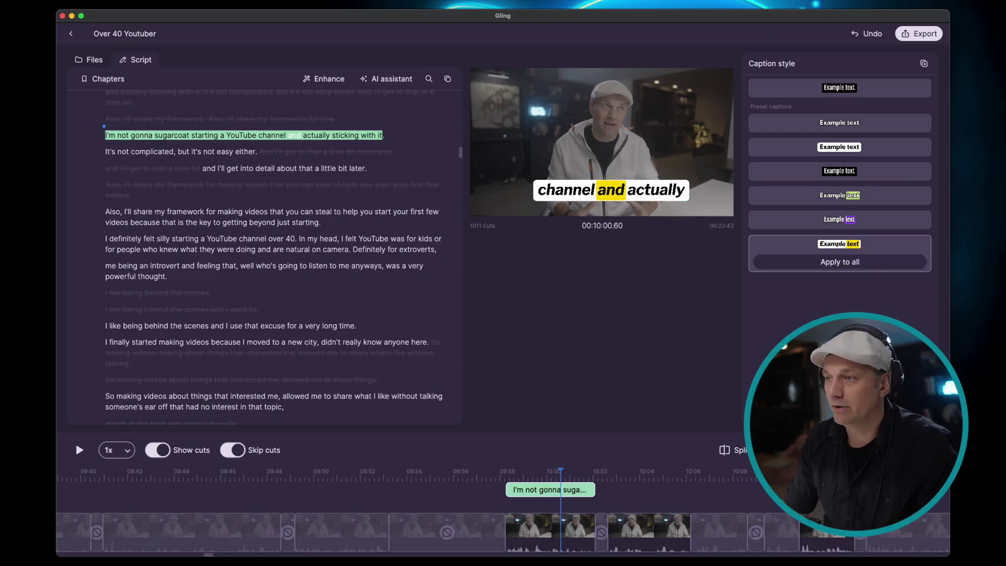